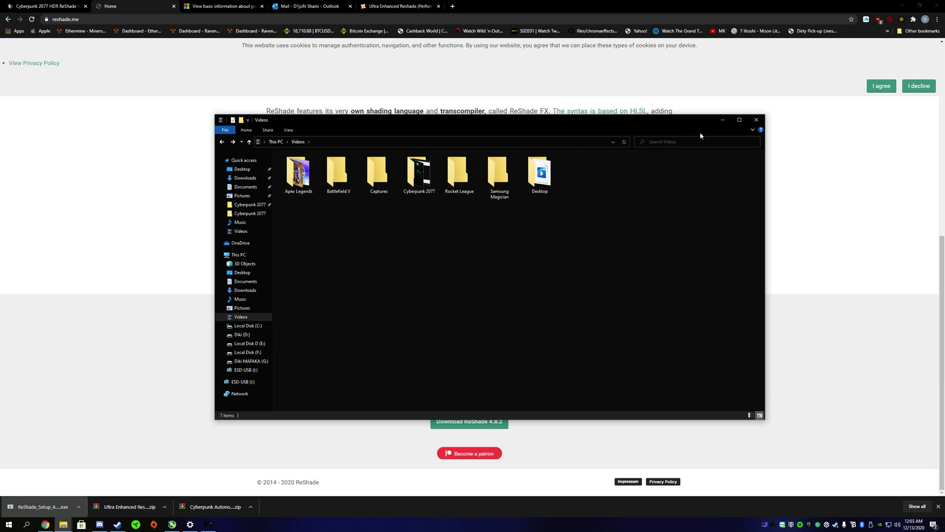
Minimize the Videos folder window to reveal the ReShade download page
left_click(723, 121)
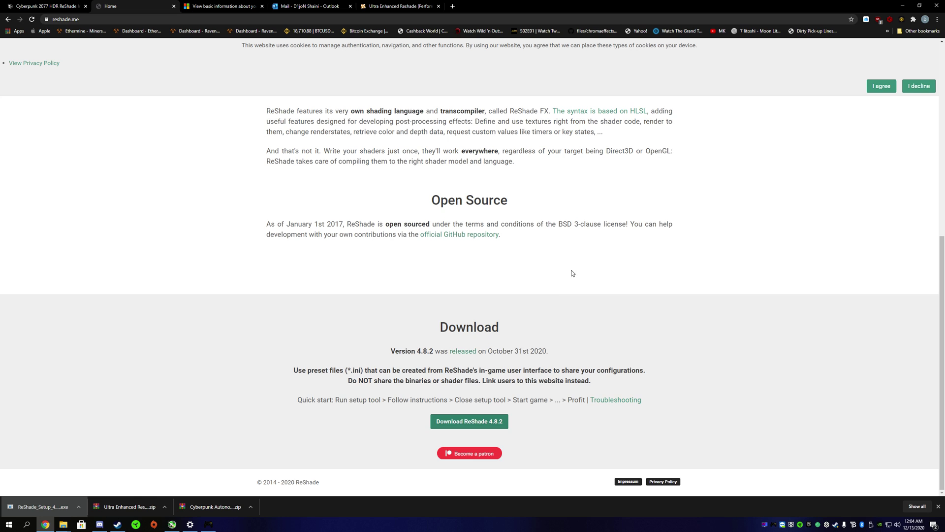
scroll(571, 273, "up", 10)
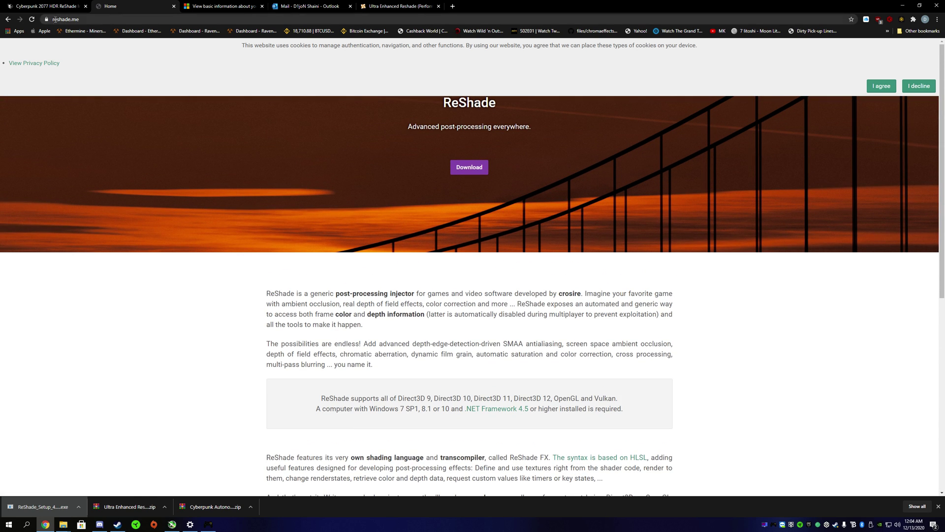
scroll(313, 182, "down", 4)
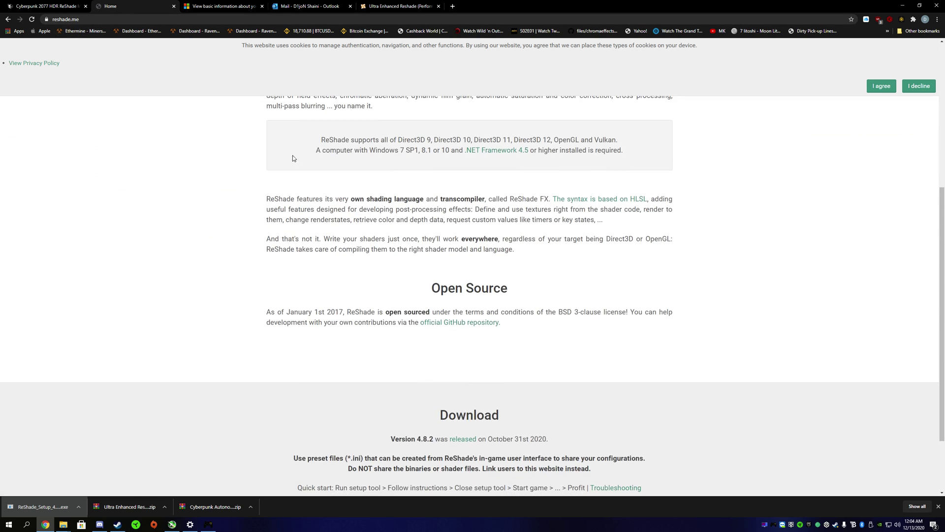
scroll(293, 159, "down", 1)
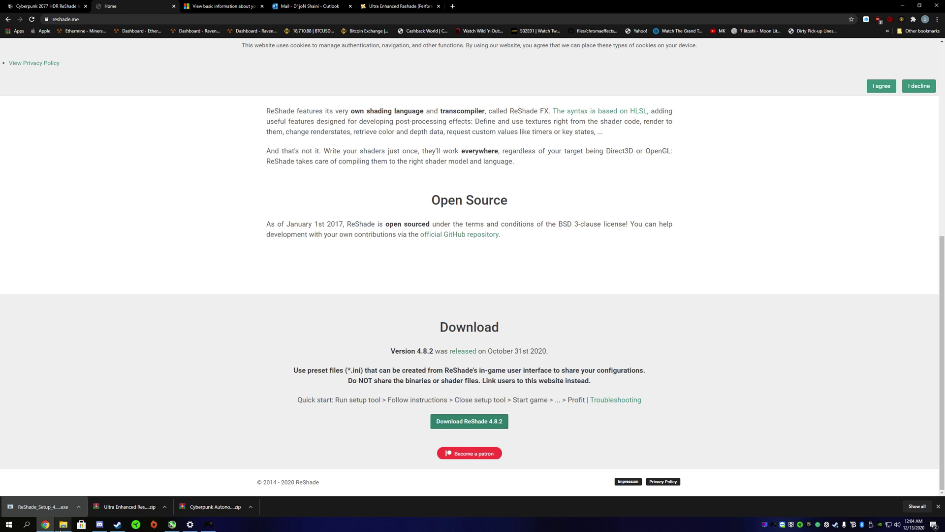
Run ReShade_Setup_4.8.2 from the Downloads folder
left_click(118, 480)
left_click(248, 178)
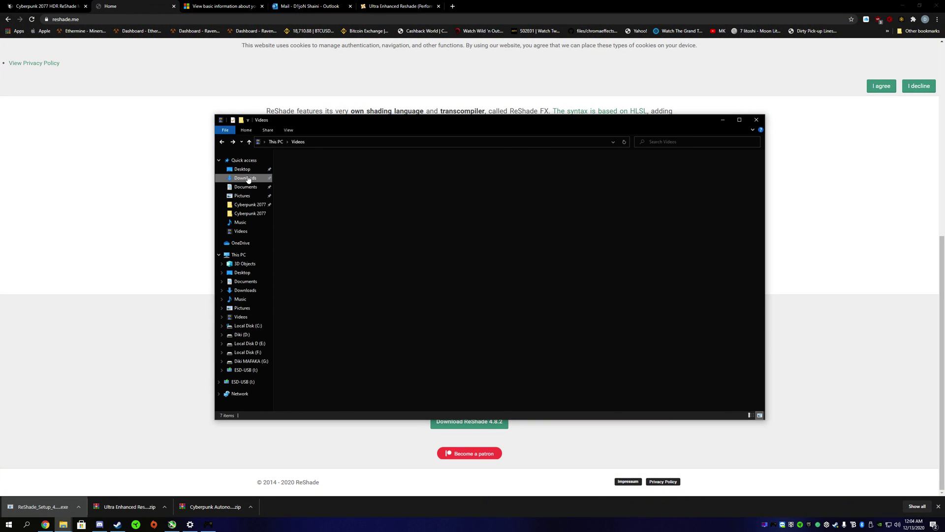
double_click(305, 175)
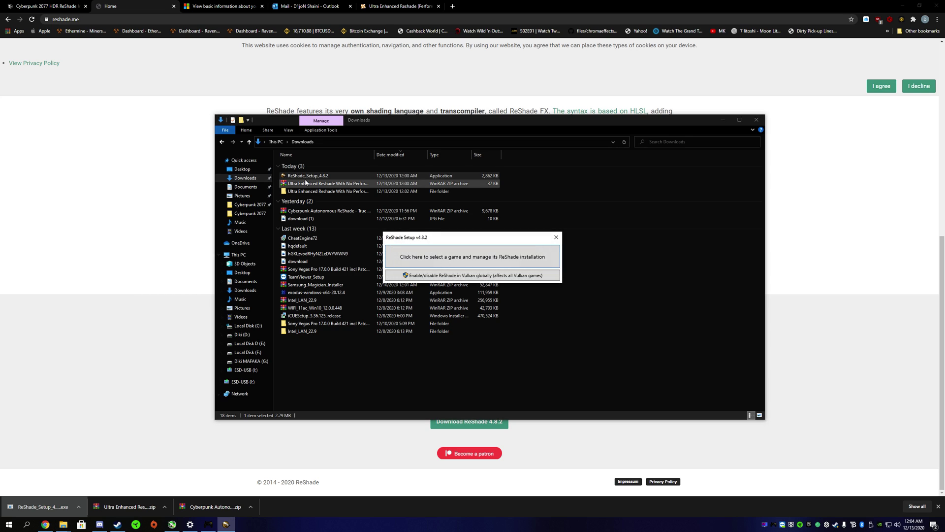
Pick Cyberpunk 2077 from ReShade Setup's game list, then leave the list
left_click(474, 261)
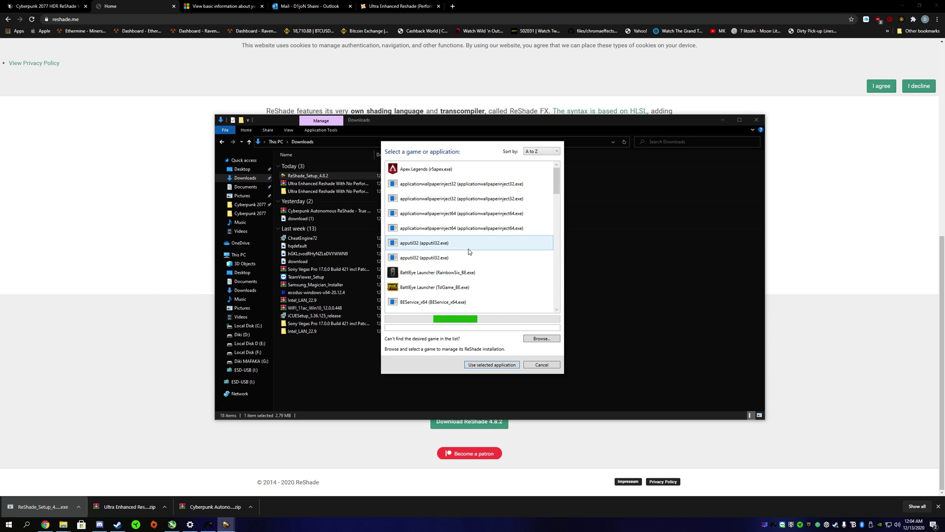
scroll(472, 187, "down", 1)
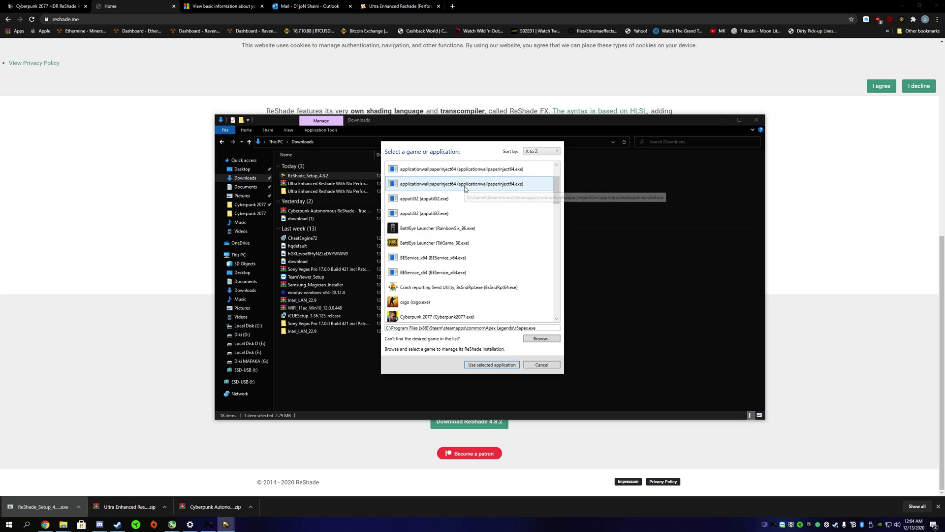
scroll(465, 189, "down", 1)
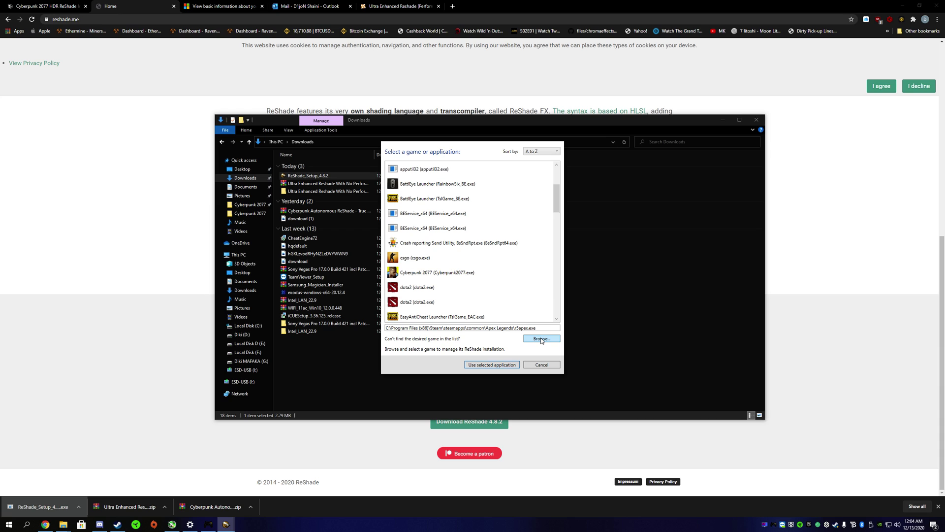
left_click(471, 273)
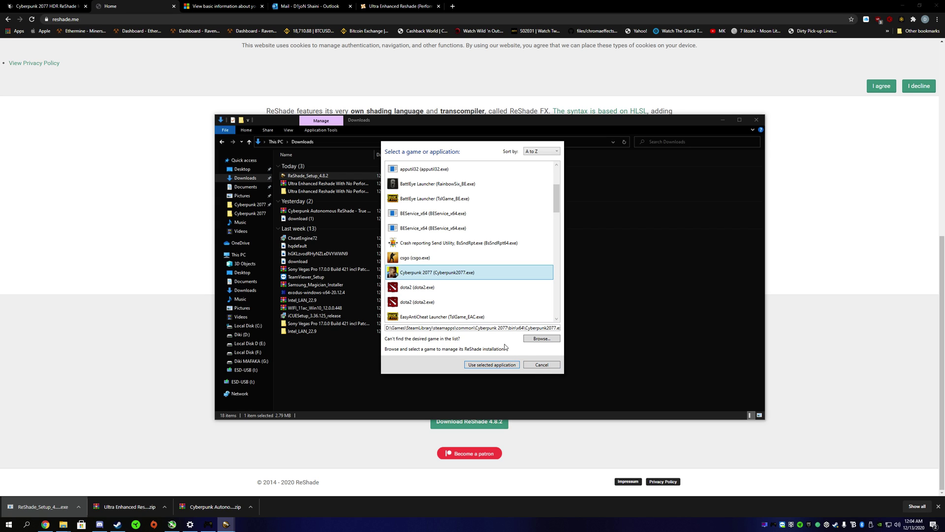
left_click(534, 365)
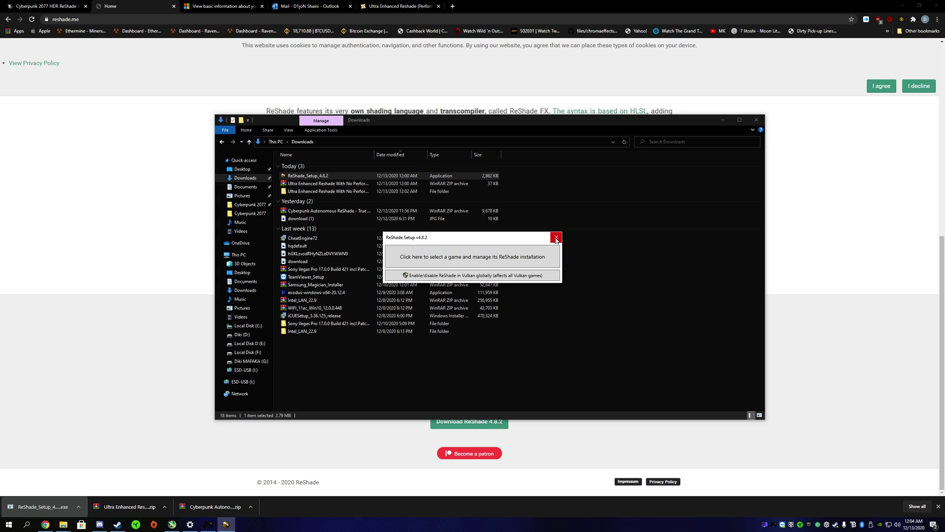
Close the installer and browse to Cyberpunk 2077's bin\x64 folder
left_click(556, 238)
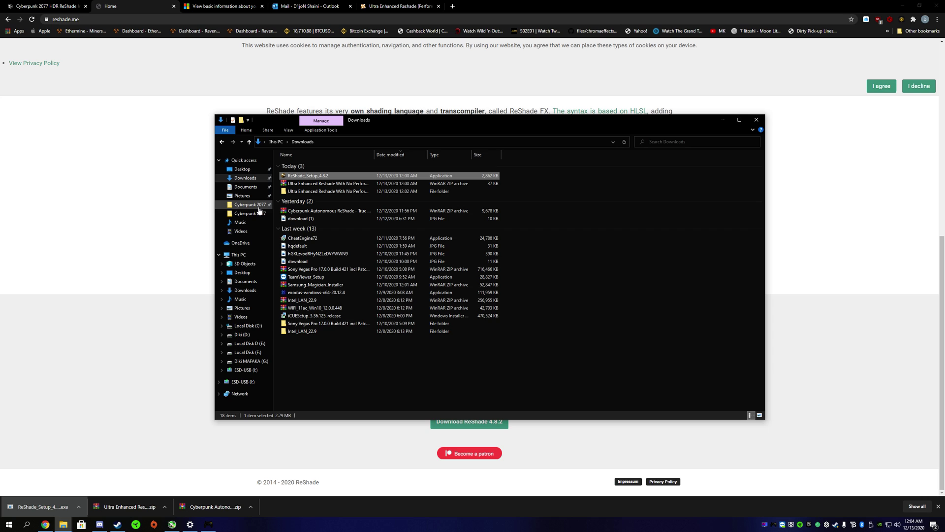
left_click(255, 206)
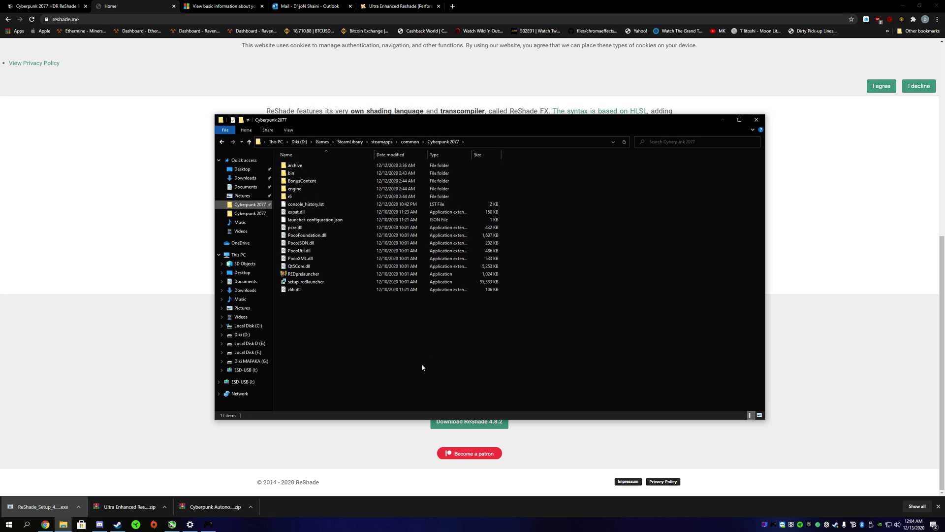
double_click(328, 174)
left_click(322, 168)
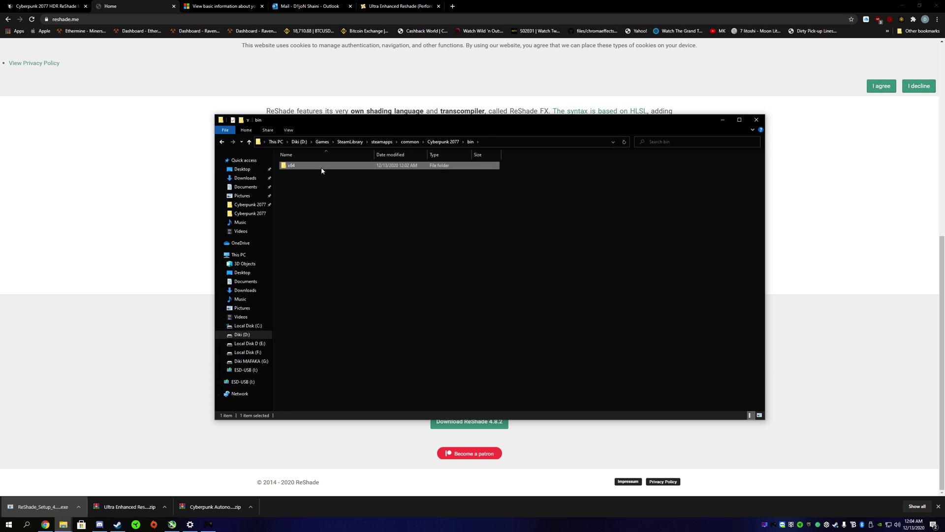
double_click(321, 168)
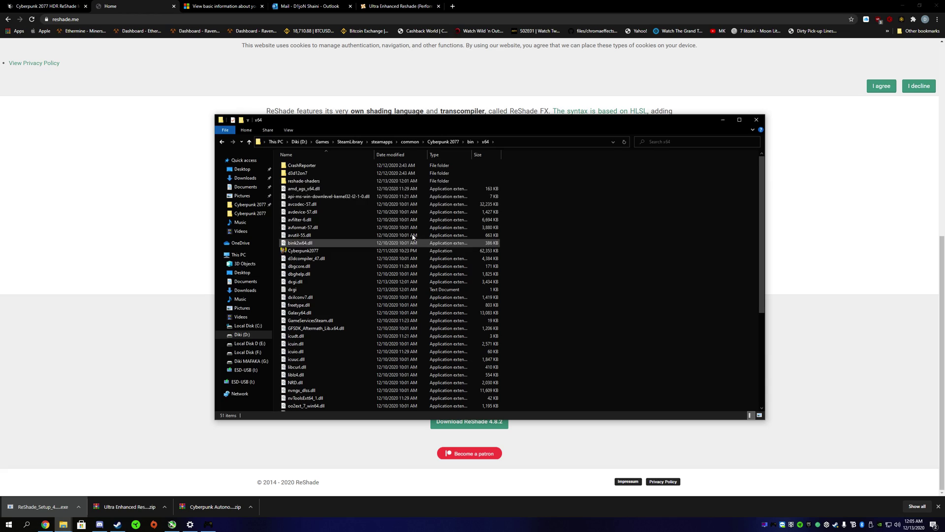
Close Explorer, Chrome and the screenshots window, then launch Cyberpunk 2077
left_click(756, 119)
left_click(935, 7)
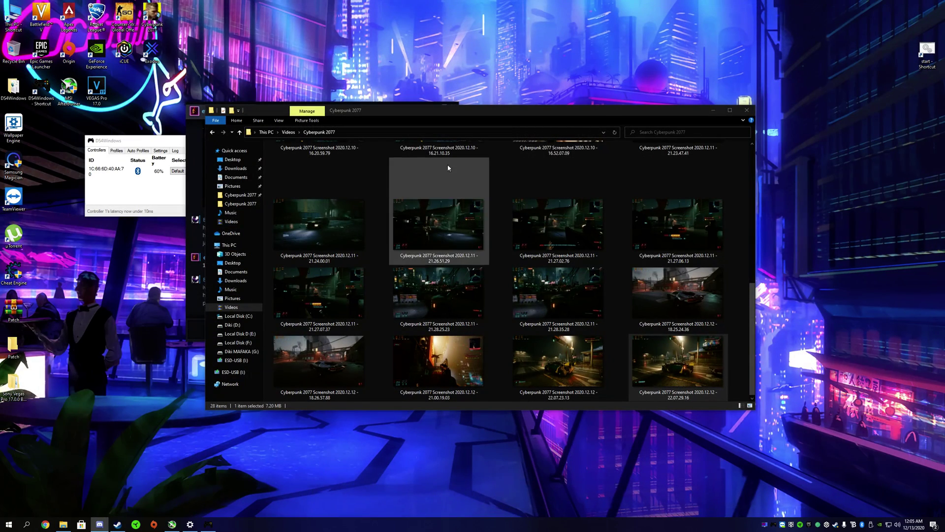
left_click(746, 110)
left_click(211, 148)
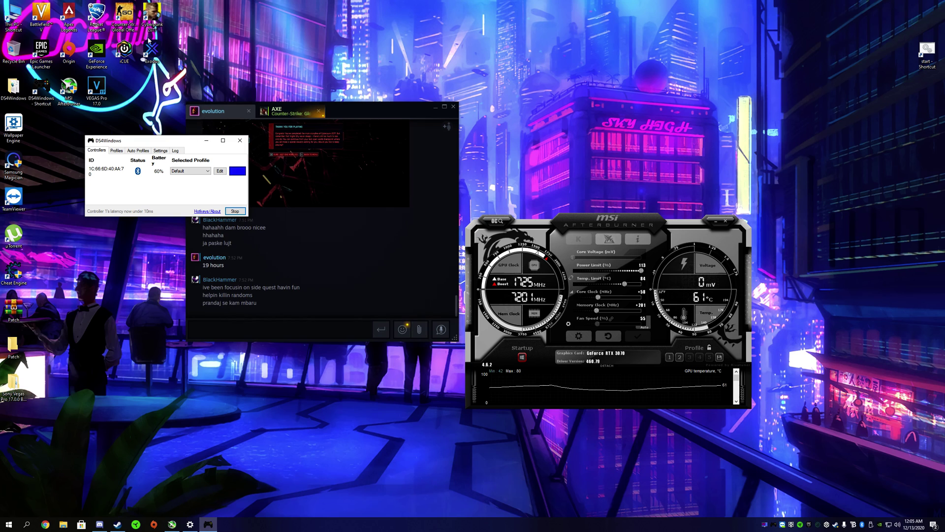
left_click(487, 266)
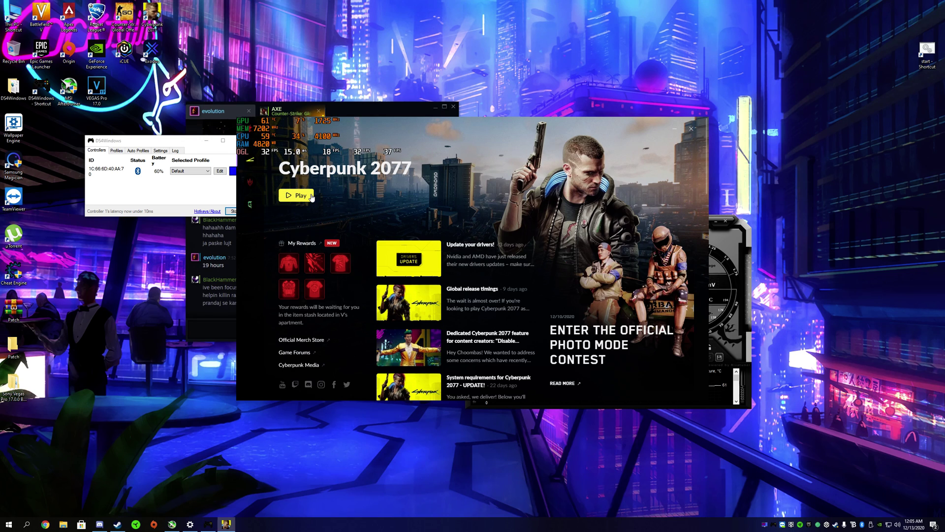
left_click(311, 196)
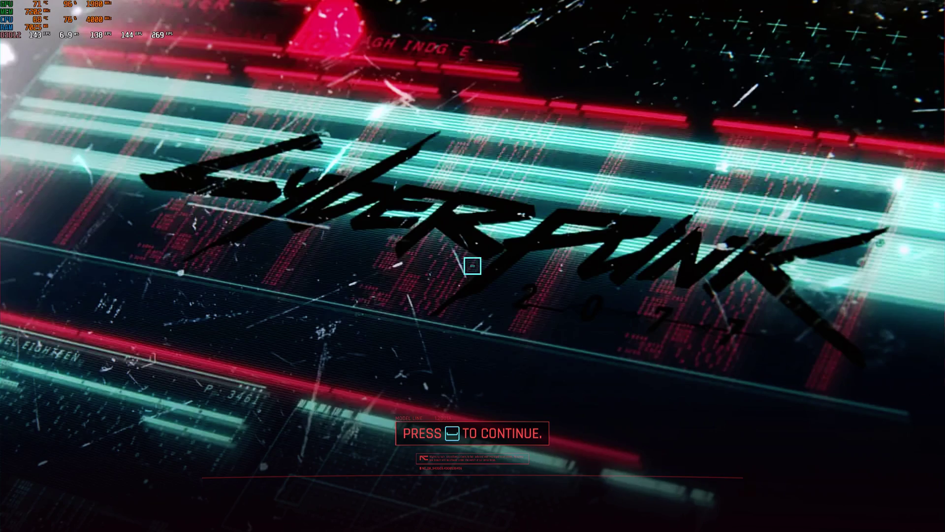
Set Master, SFX, Dialogue, Music and Car Radio volumes to 25
key("space")
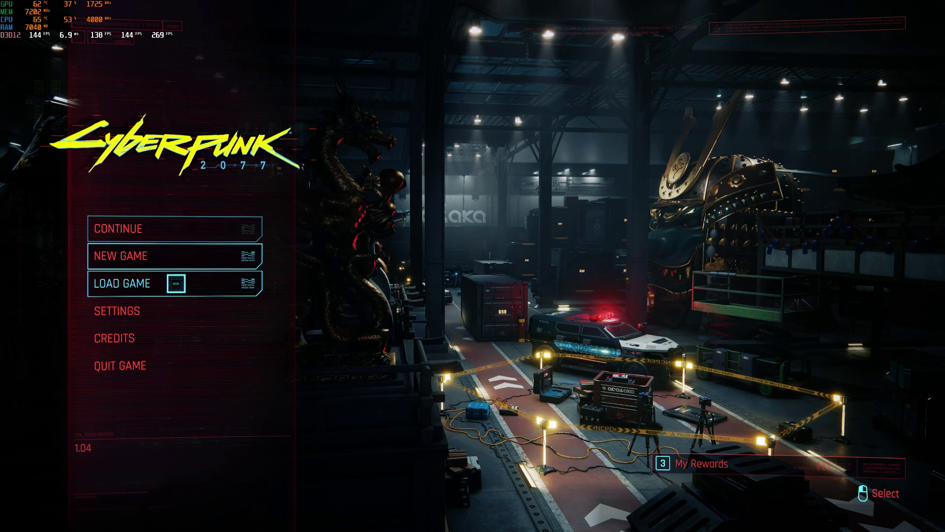
left_click(175, 311)
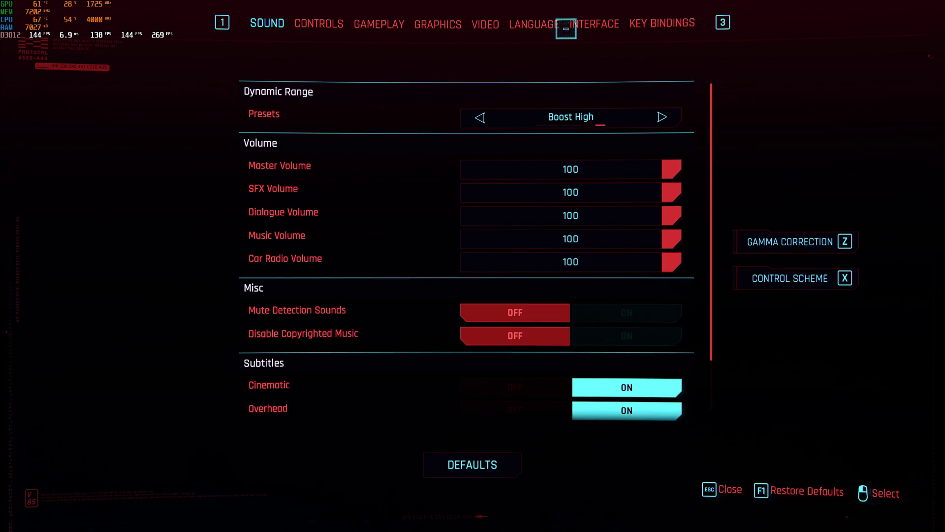
left_click(516, 176)
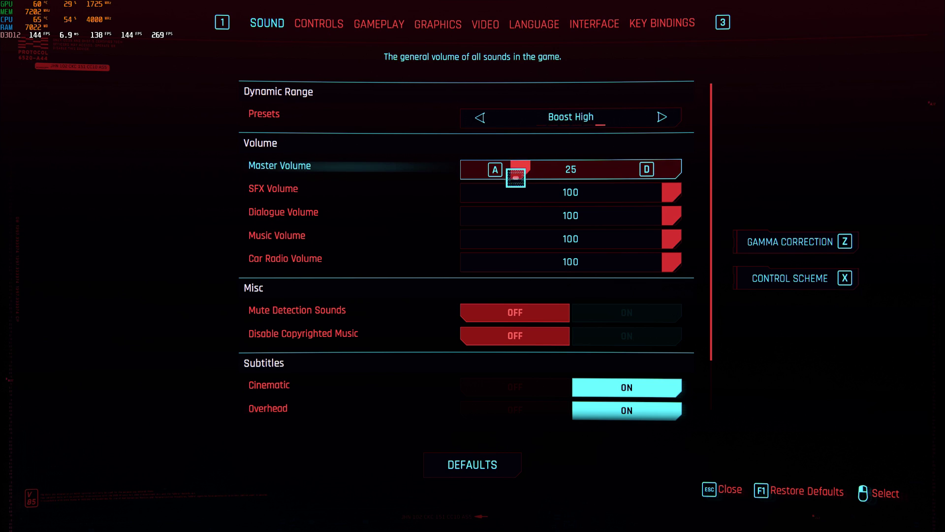
left_click(518, 192)
left_click(518, 215)
left_click(518, 239)
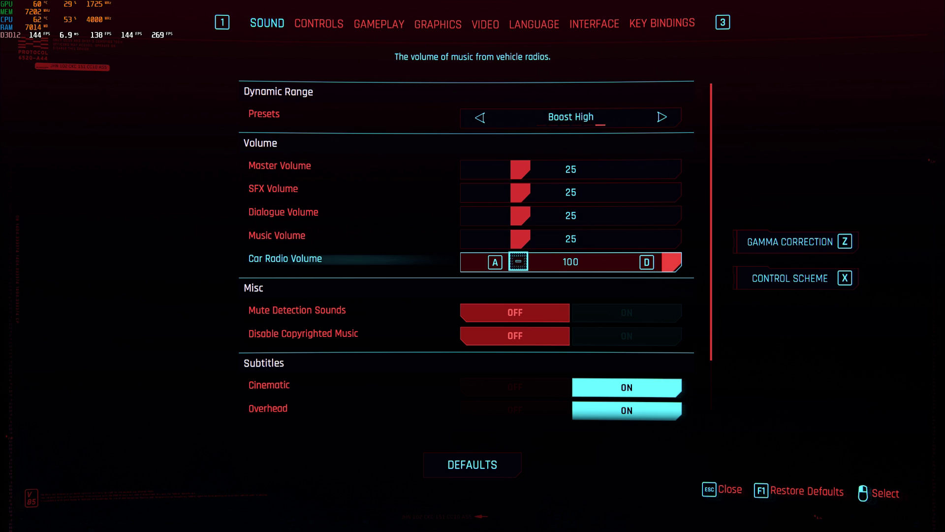
left_click(518, 262)
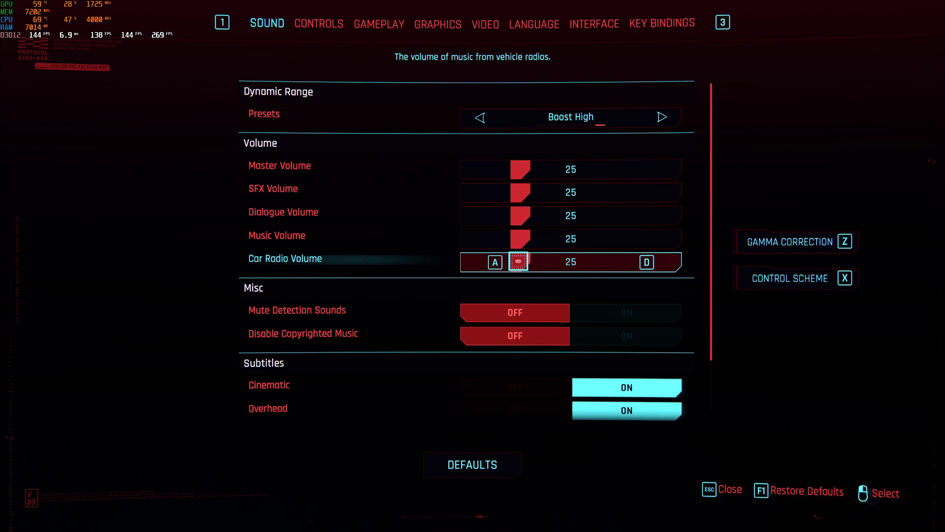
Review the Video and Graphics settings, then return to the main menu
left_click(484, 23)
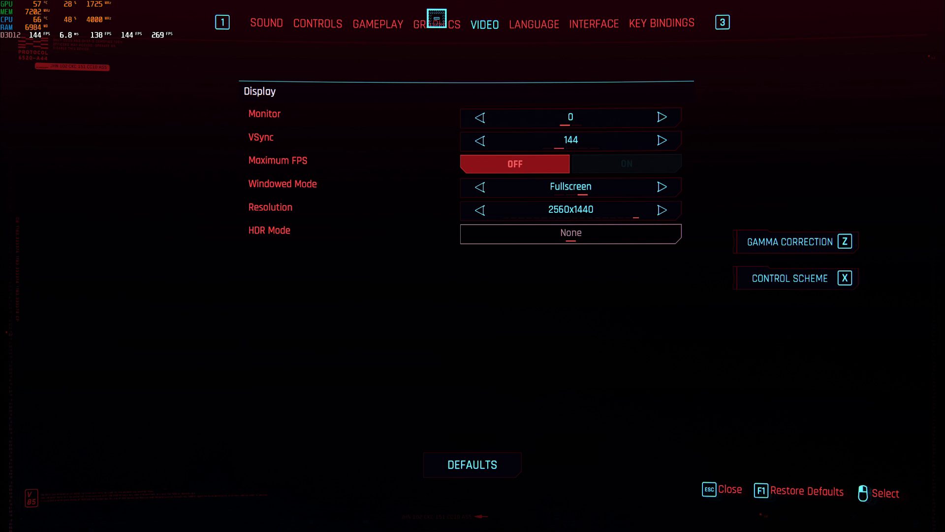
left_click(437, 21)
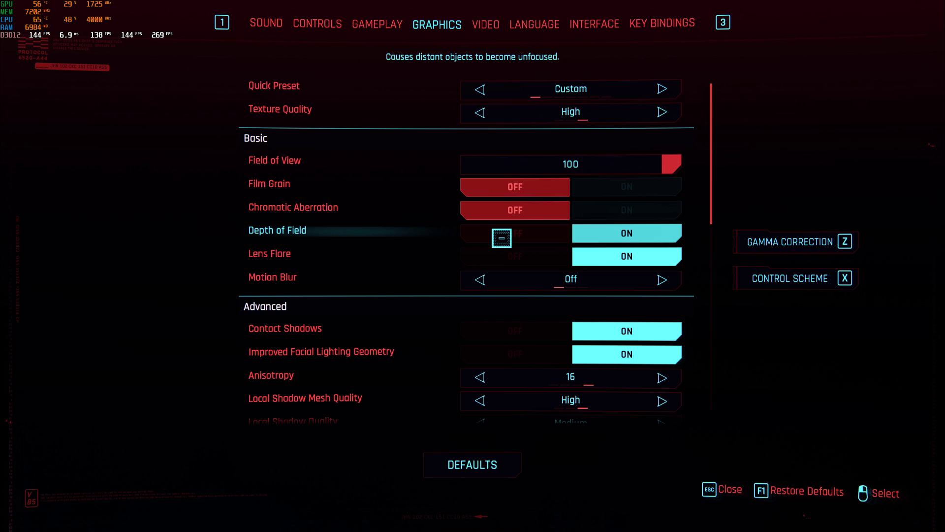
scroll(501, 238, "down", 2)
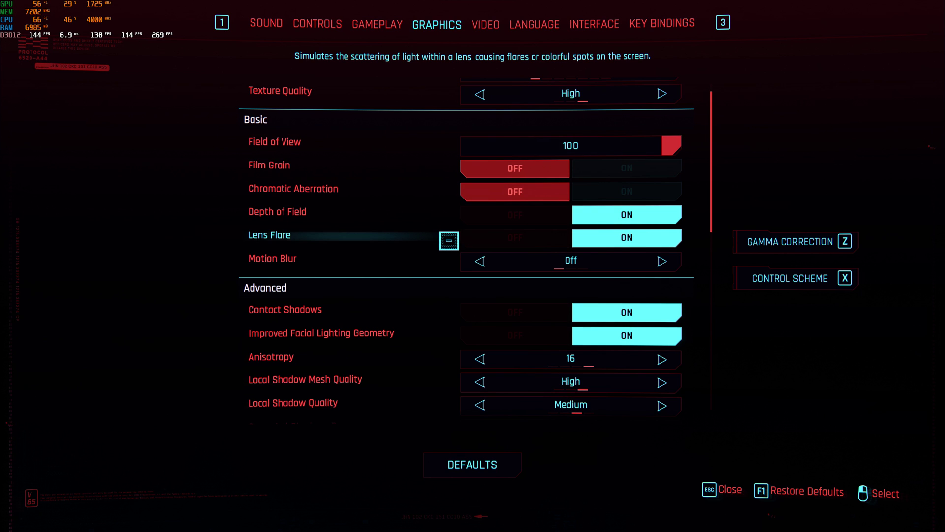
scroll(448, 241, "down", 2)
scroll(448, 241, "down", 3)
scroll(449, 241, "down", 3)
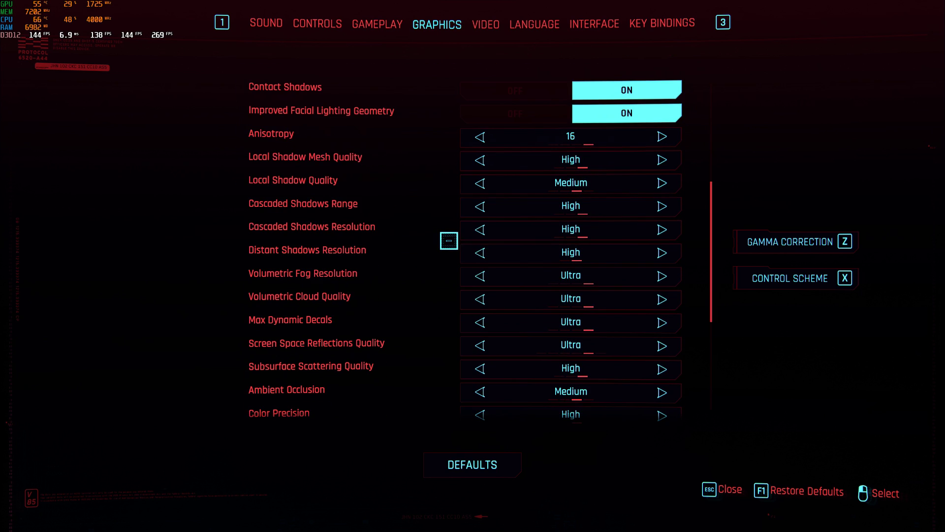
scroll(448, 241, "down", 4)
scroll(449, 241, "down", 2)
scroll(448, 240, "down", 2)
scroll(447, 239, "down", 2)
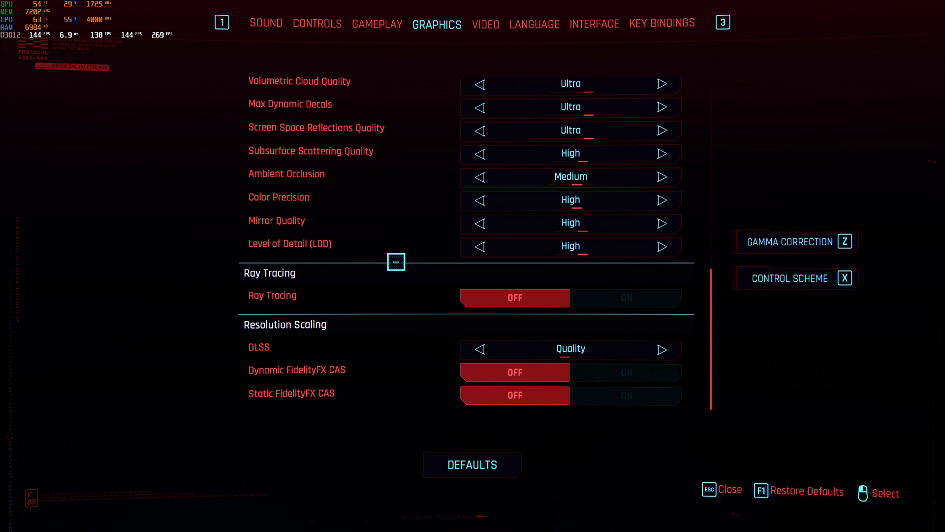
key("Escape")
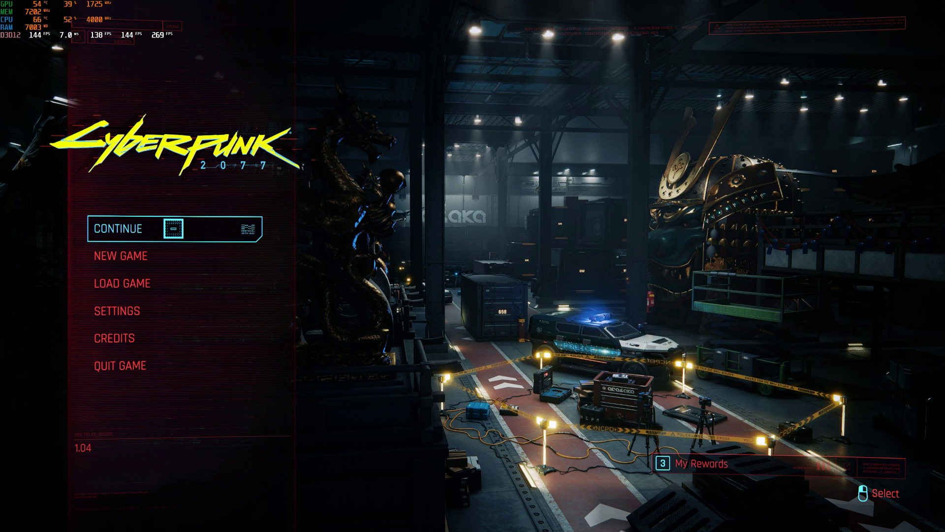
Show and dismiss the unlocked rewards list, then continue the saved game
key("3")
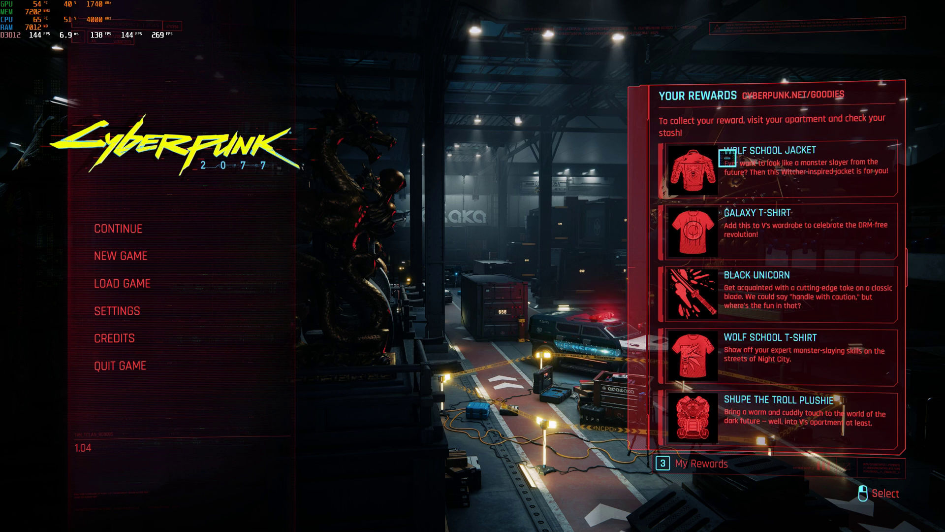
key("3")
key("3")
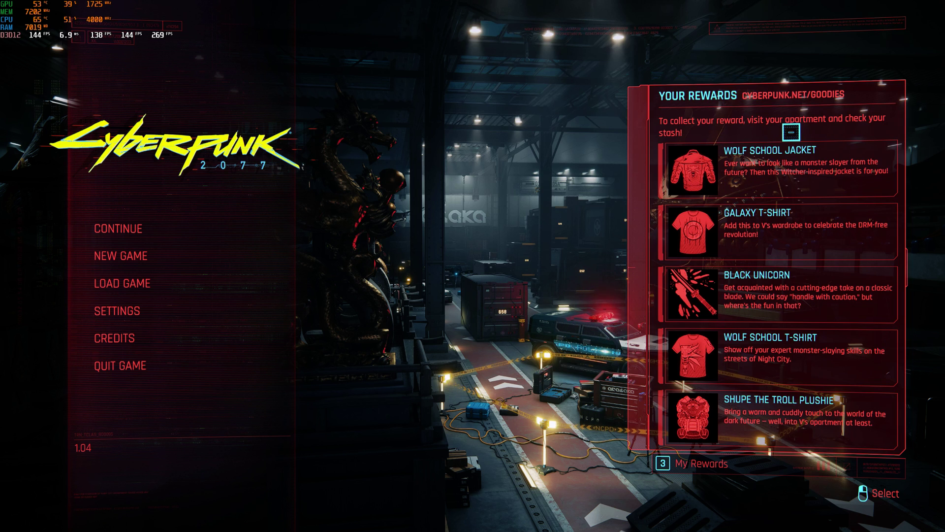
key("3")
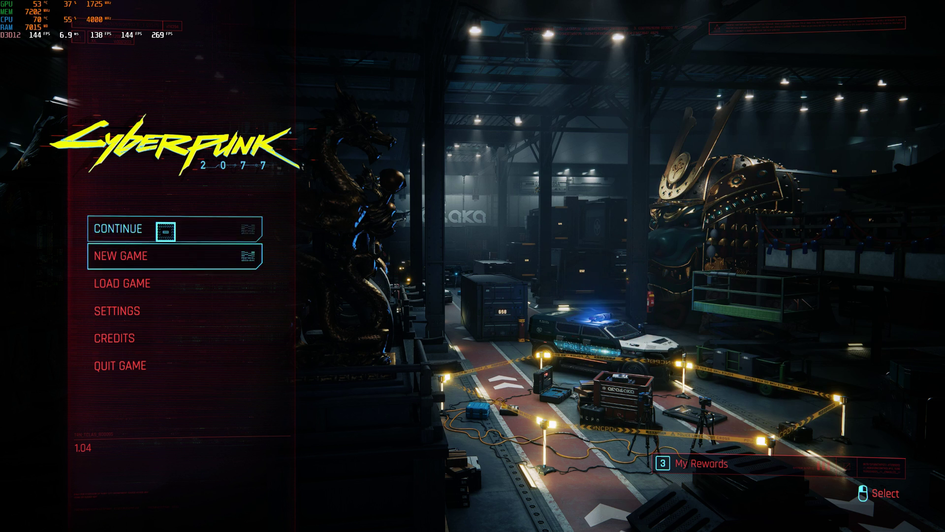
left_click(165, 229)
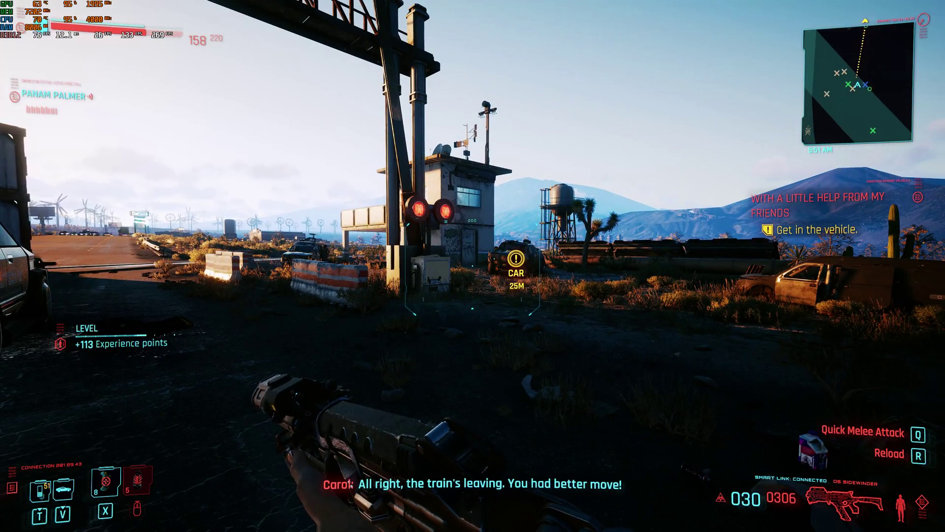
Open the ReShade overlay, move it right, check DX and Settings, then return Home
key("Home")
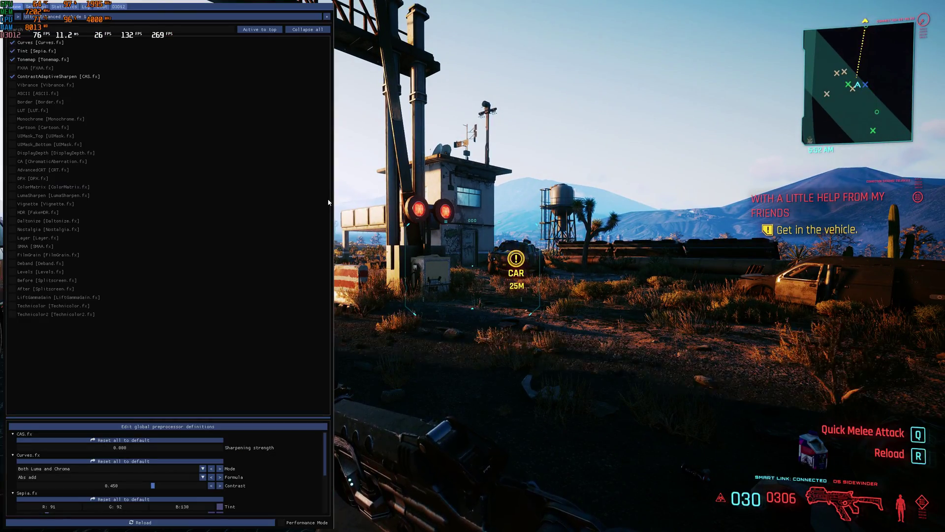
left_click_drag(149, 12, 284, 16)
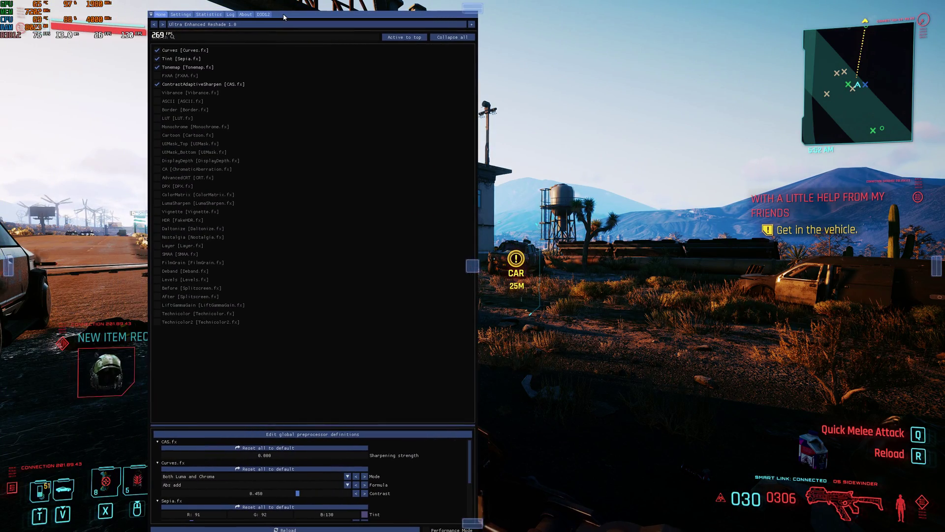
left_click(264, 14)
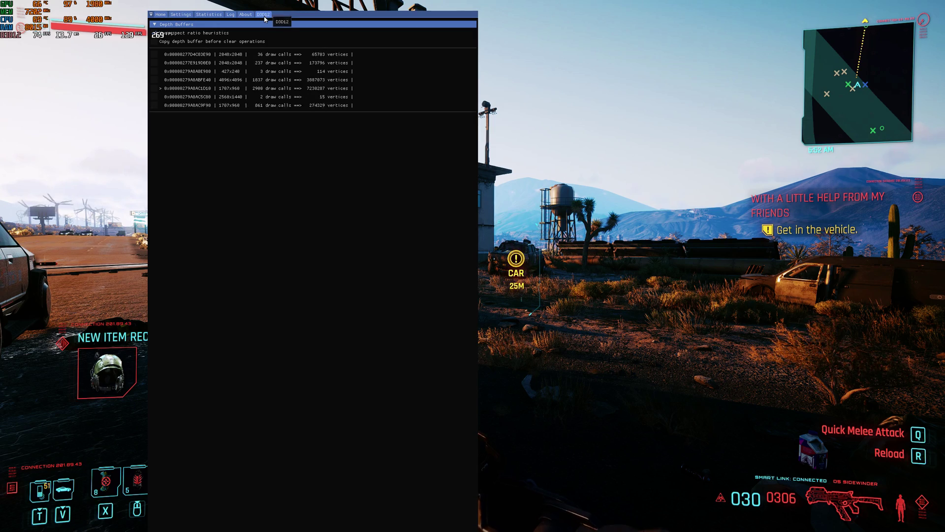
left_click(183, 15)
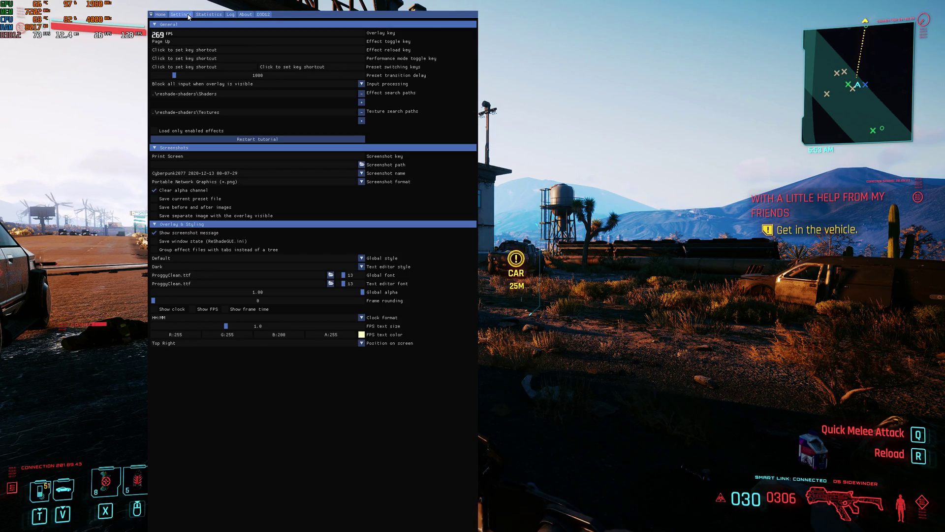
left_click_drag(290, 16, 318, 16)
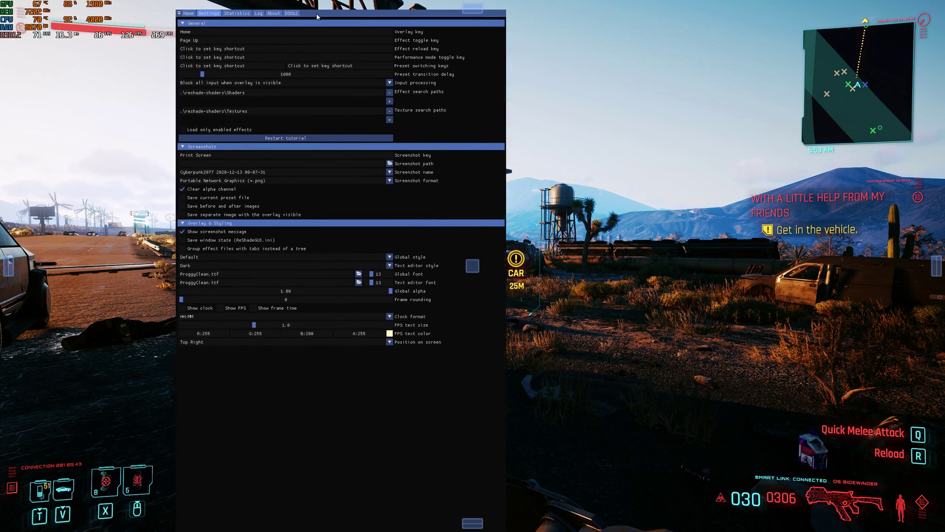
left_click(192, 14)
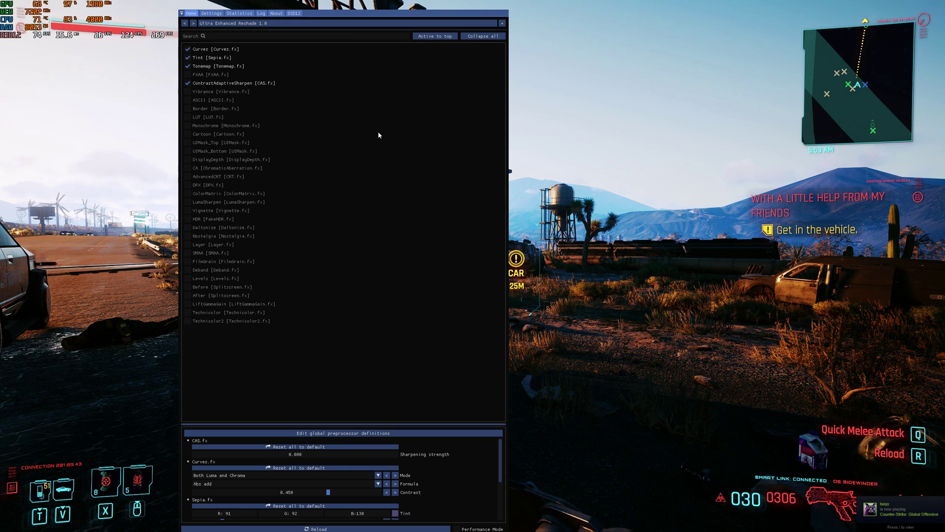
Untick Curves and Tonemap, shift the overlay left, and hide it
left_click(189, 49)
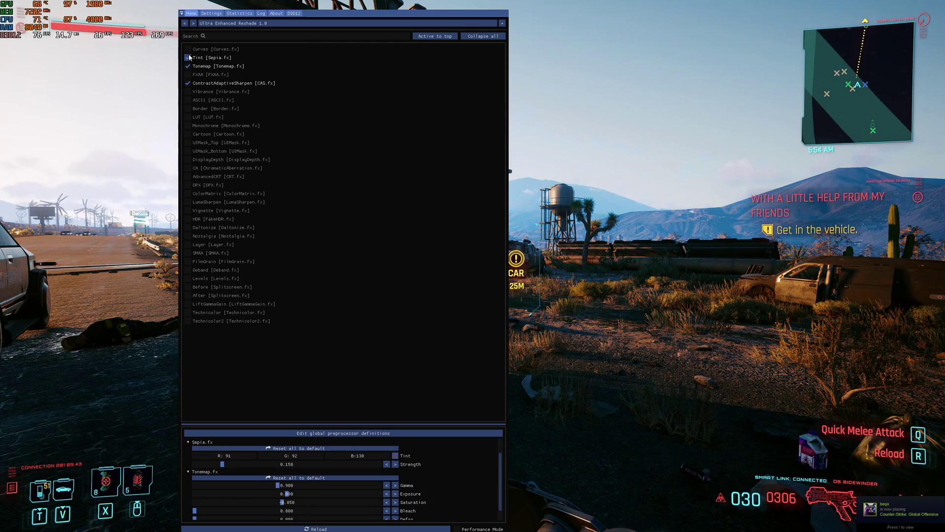
left_click(189, 66)
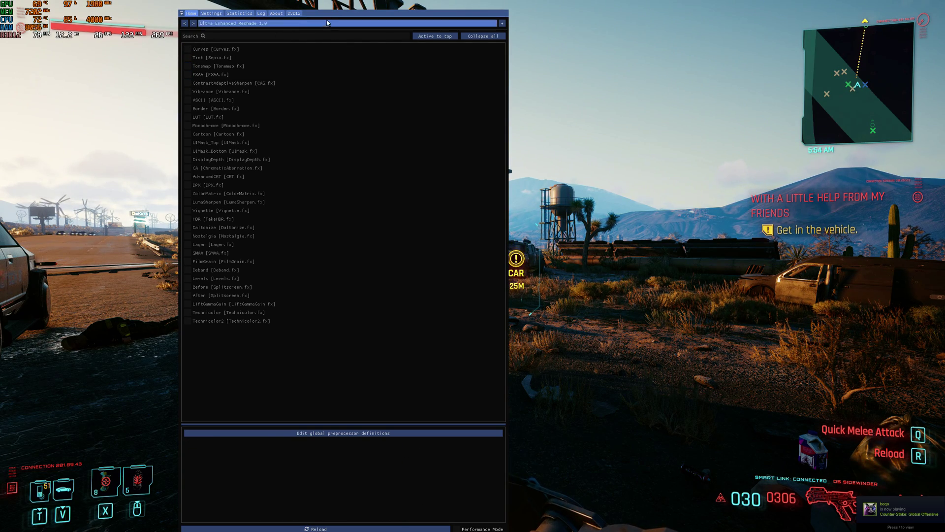
left_click_drag(328, 22, 247, 57)
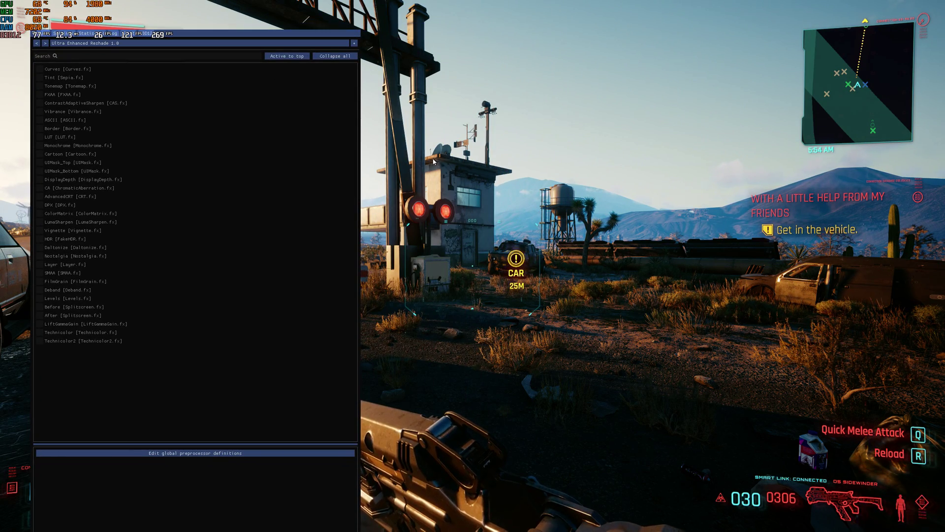
key("Home")
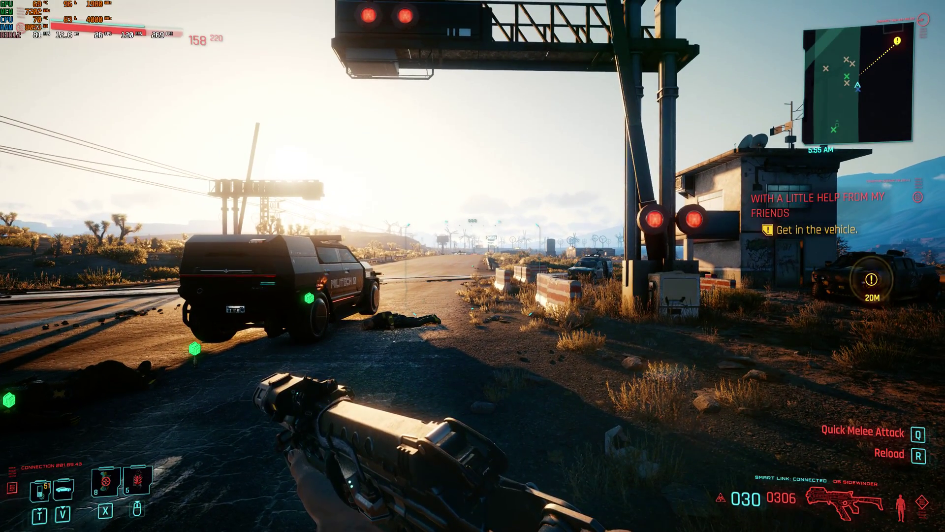
Reopen ReShade, re-enable Curves and Tonemap, enable FakeHDR, and close the overlay
key("Home")
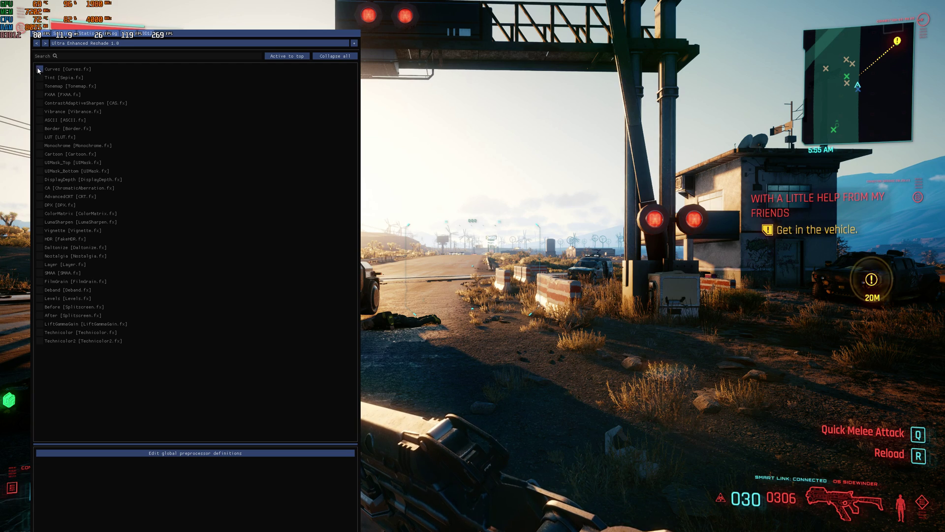
left_click(39, 69)
left_click(39, 86)
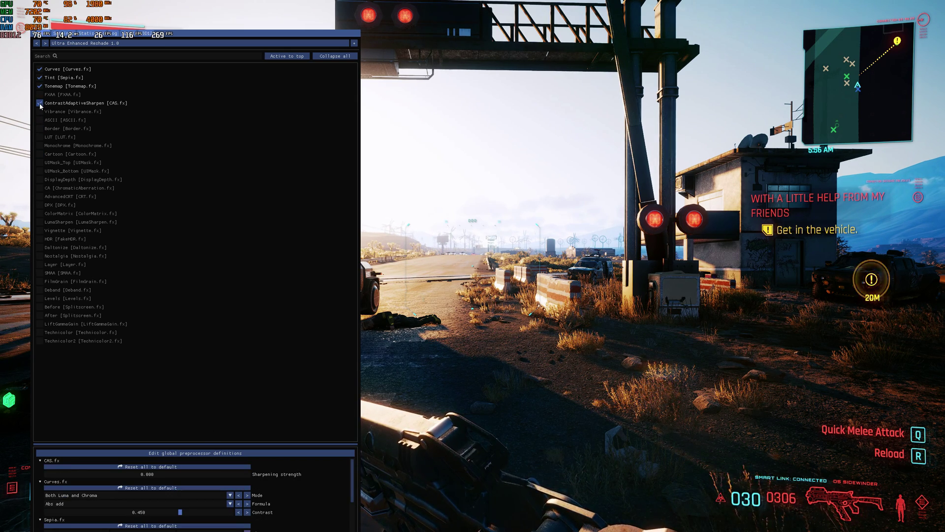
left_click(40, 238)
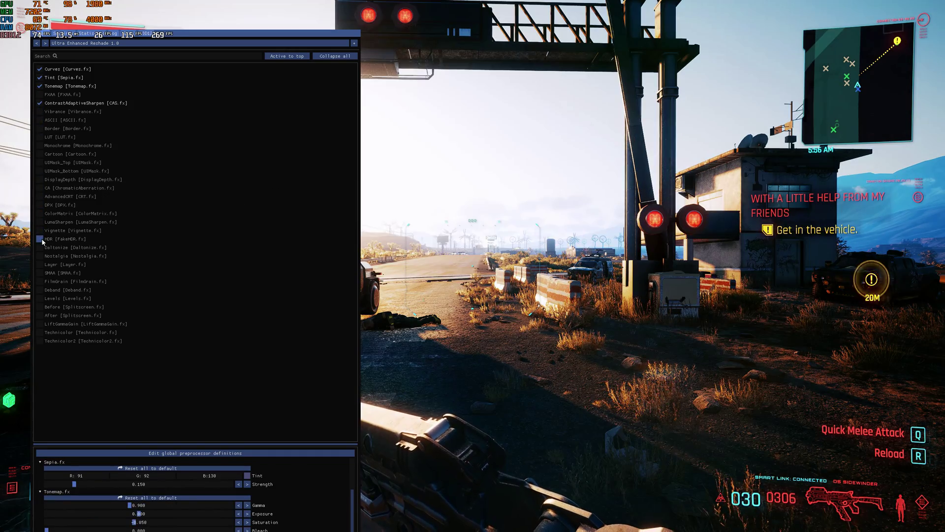
key("Home")
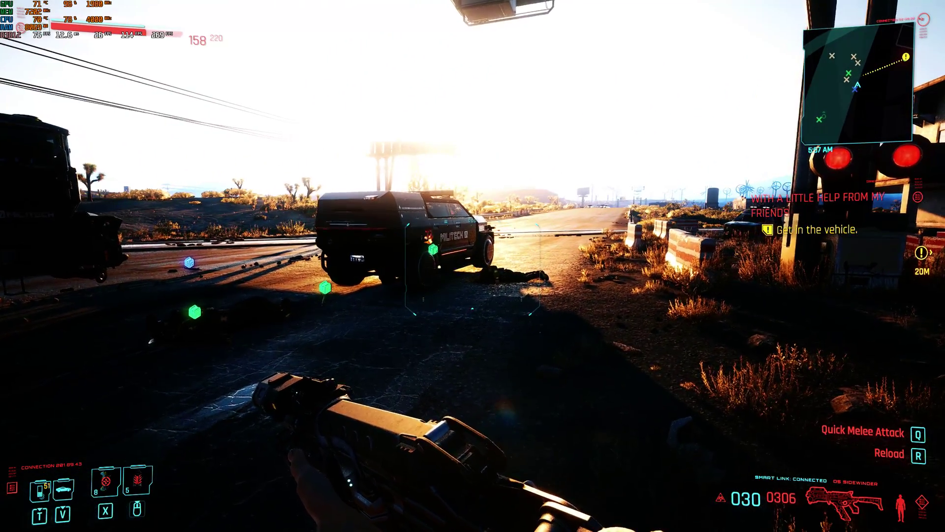
Walk to the armoured vehicle, get in, and reopen the ReShade overlay
key("w")
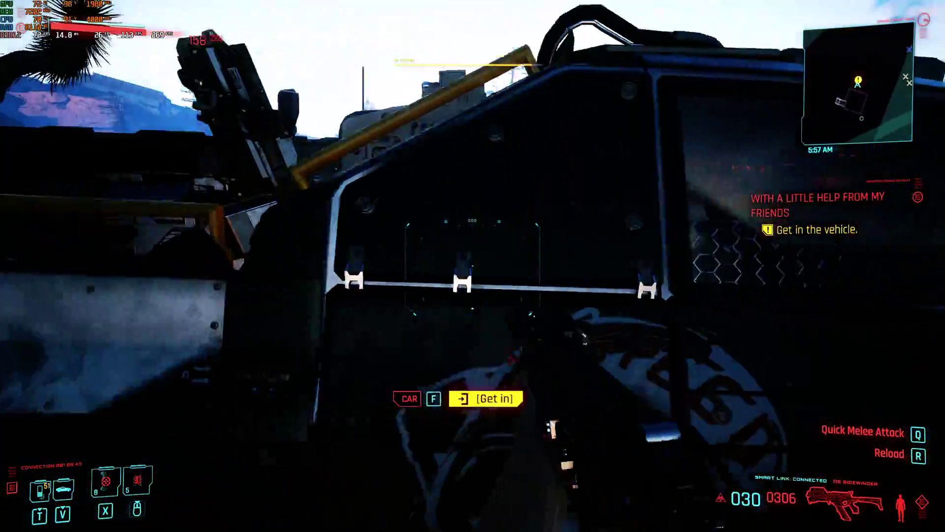
key("f")
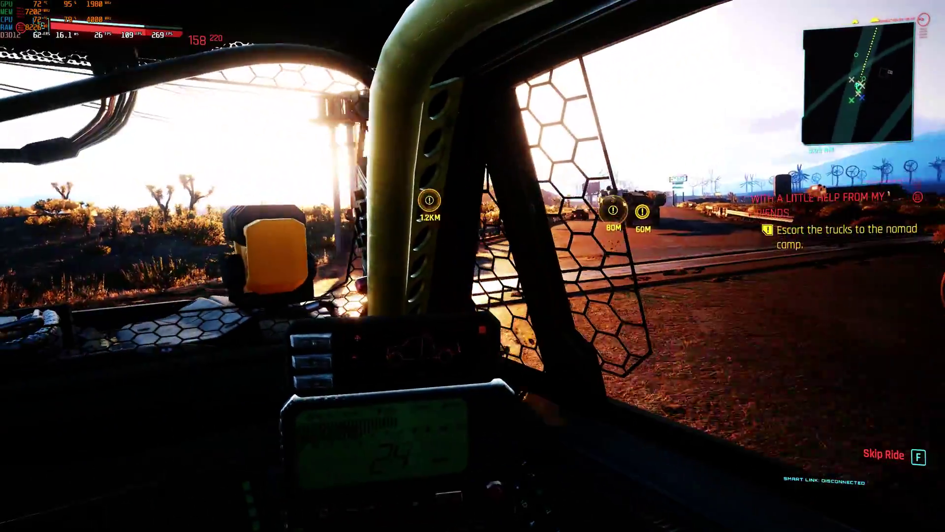
key("Home")
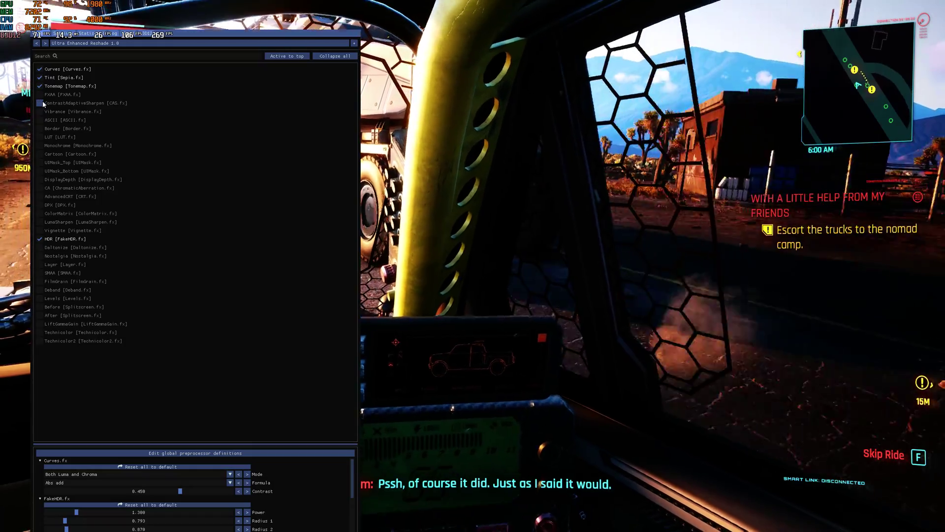
Compare Tonemap and Curves off and on, and turn the sepia Tint off
left_click(39, 86)
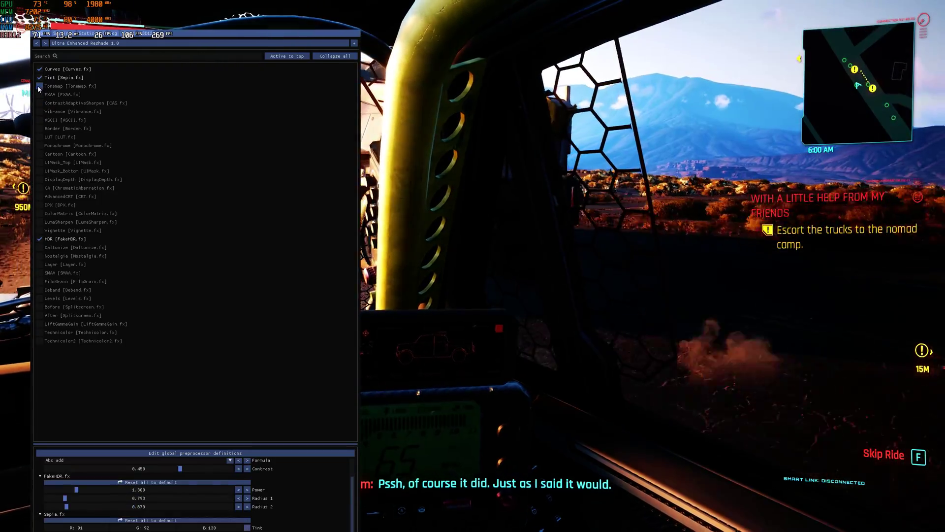
left_click(38, 85)
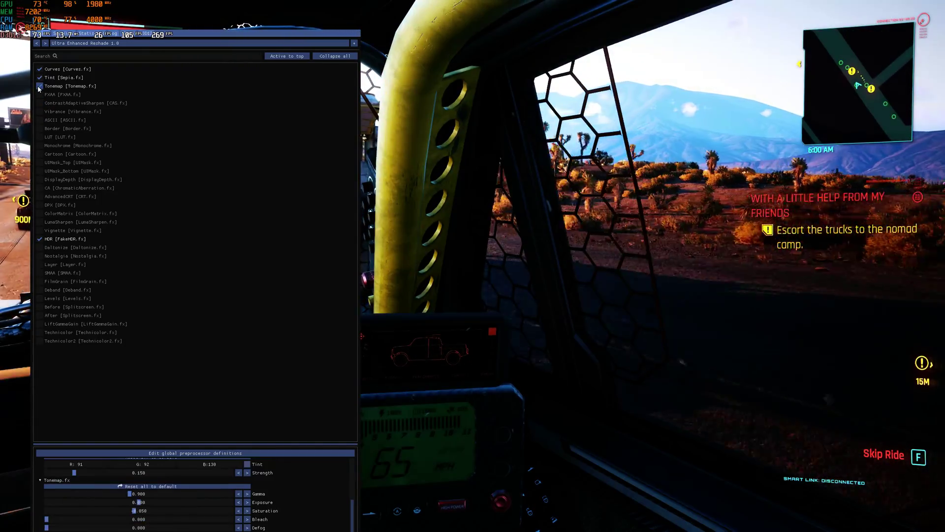
left_click(38, 77)
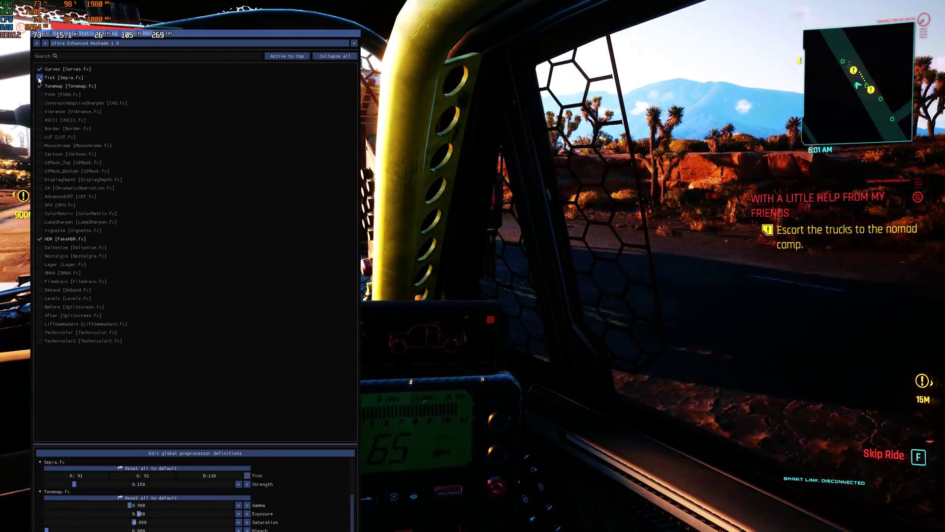
left_click(41, 68)
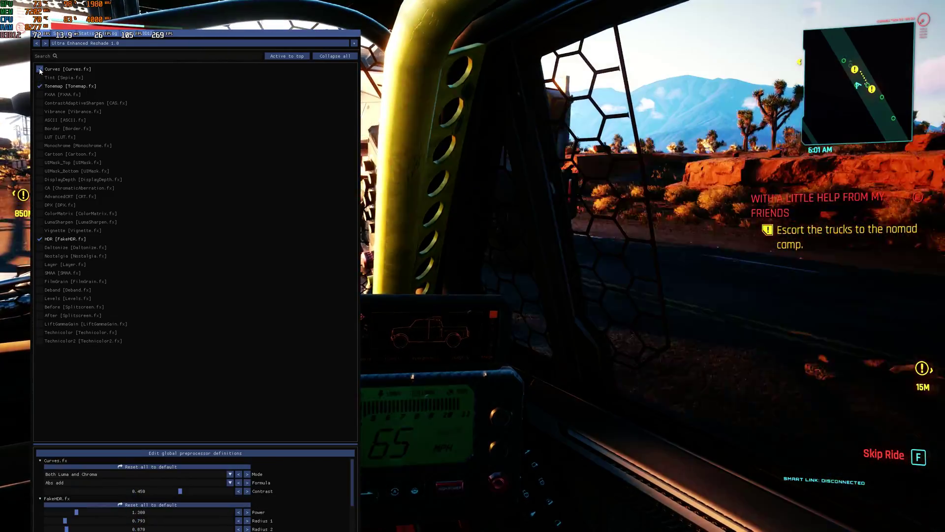
left_click(40, 69)
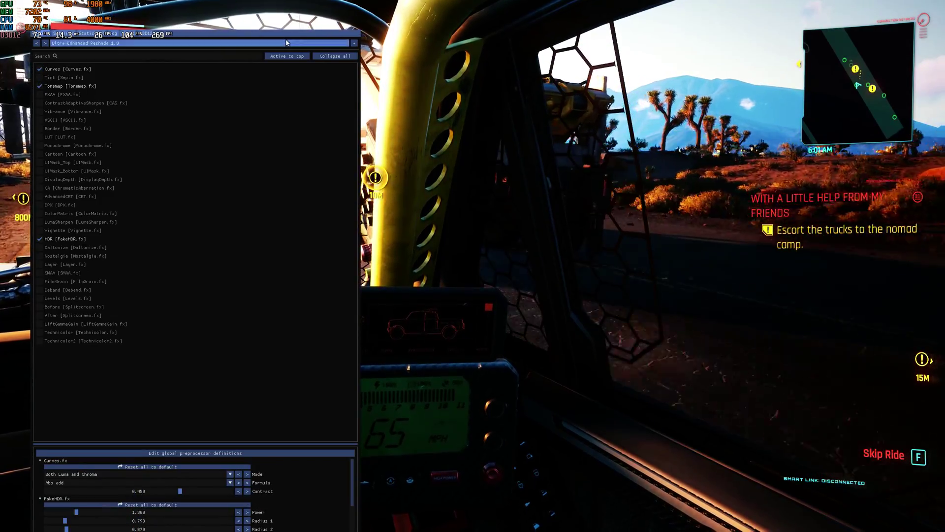
Move the effects overlay right, then compare Curves and HDR off and on
left_click_drag(287, 42, 724, 37)
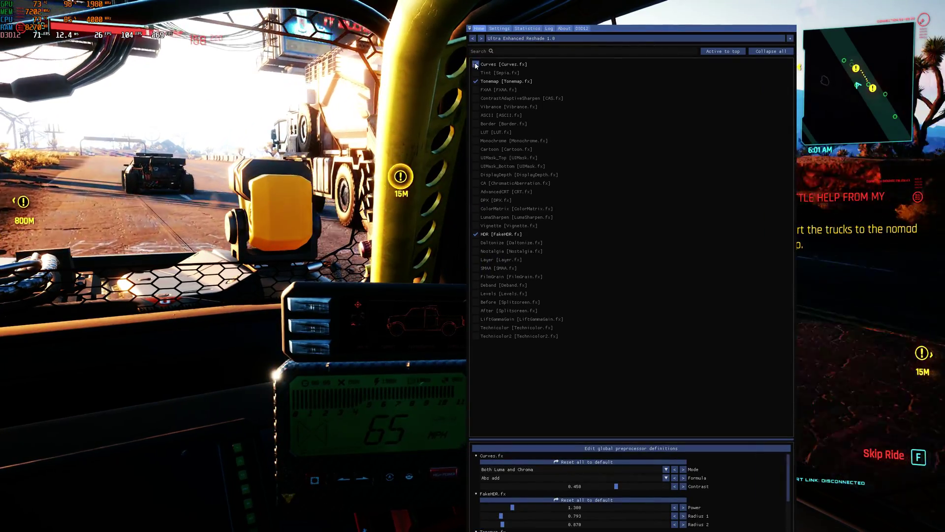
left_click(476, 65)
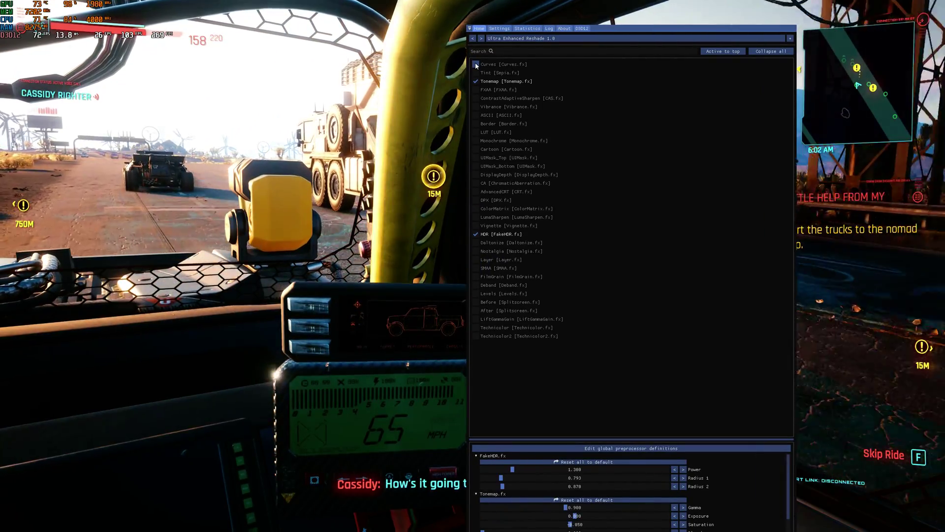
left_click(476, 64)
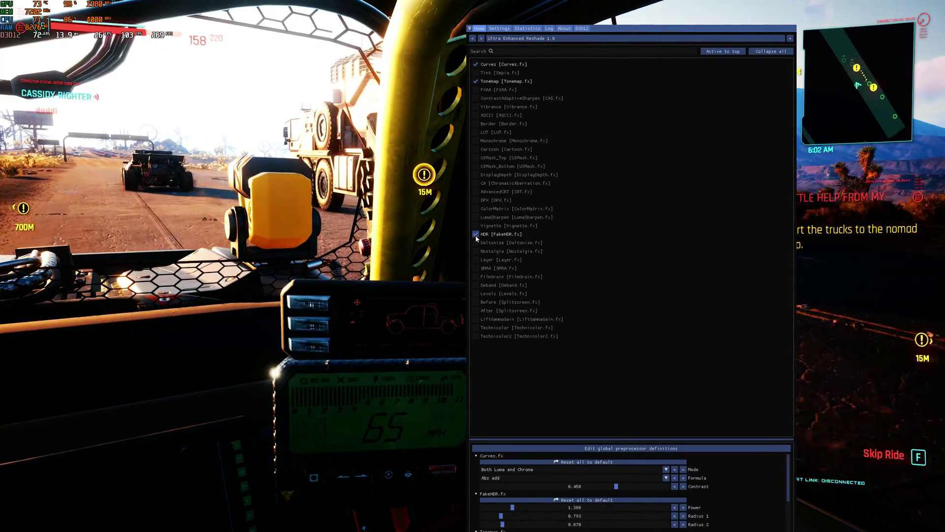
left_click(476, 235)
left_click(475, 234)
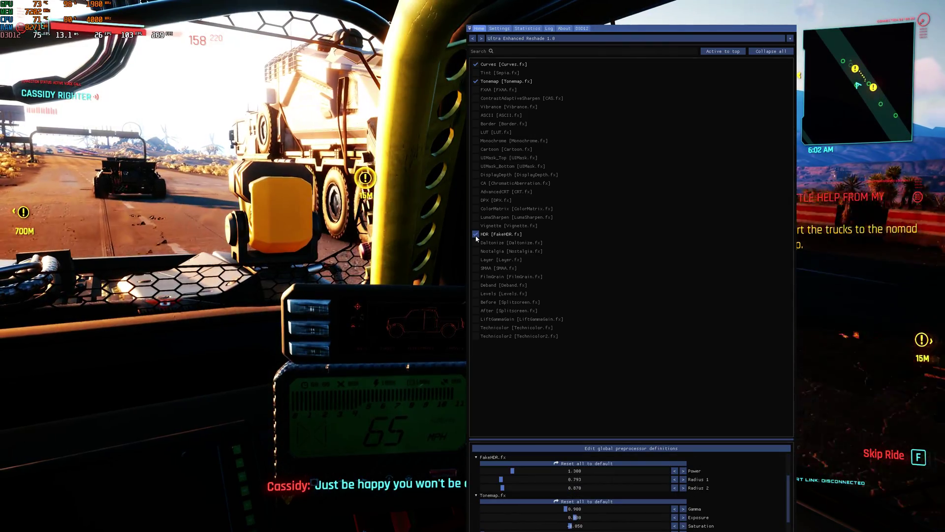
Turn HDR off, briefly preview ASCII, and enable CAS sharpening
left_click(476, 234)
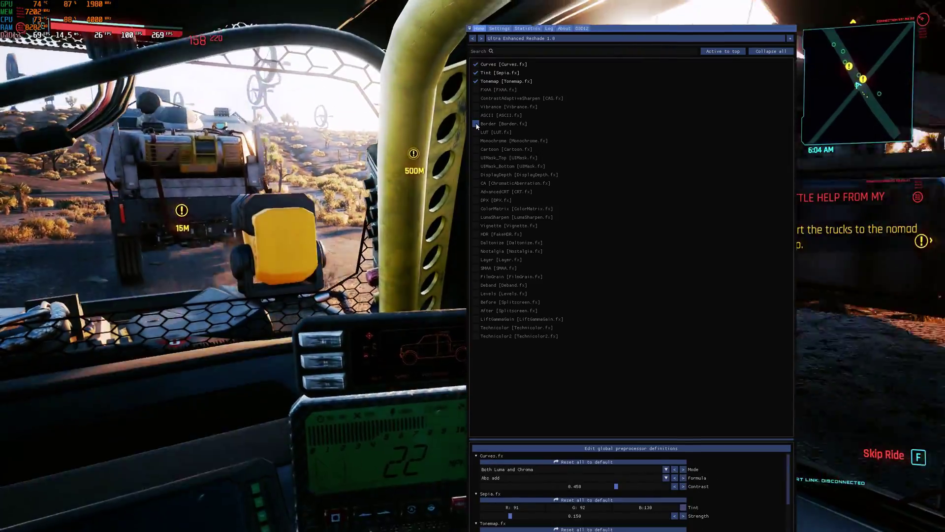
left_click(477, 115)
left_click(476, 115)
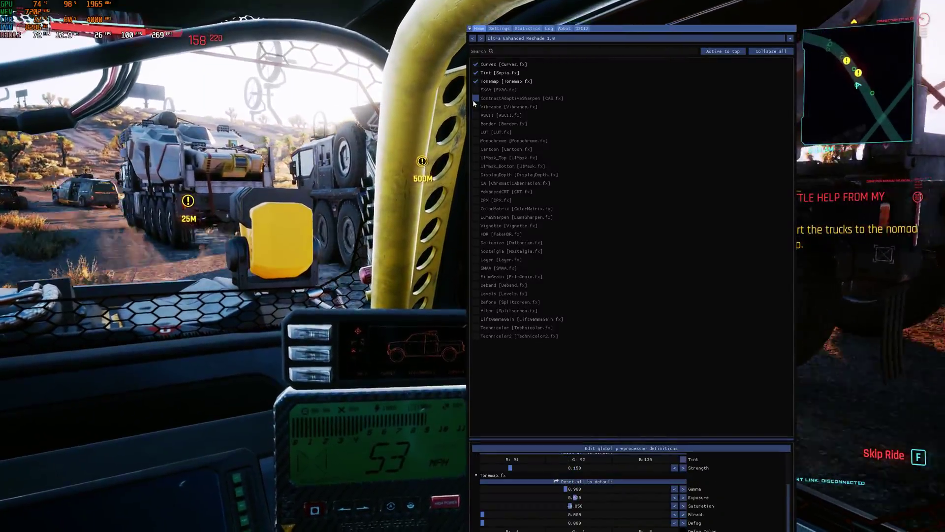
left_click(475, 98)
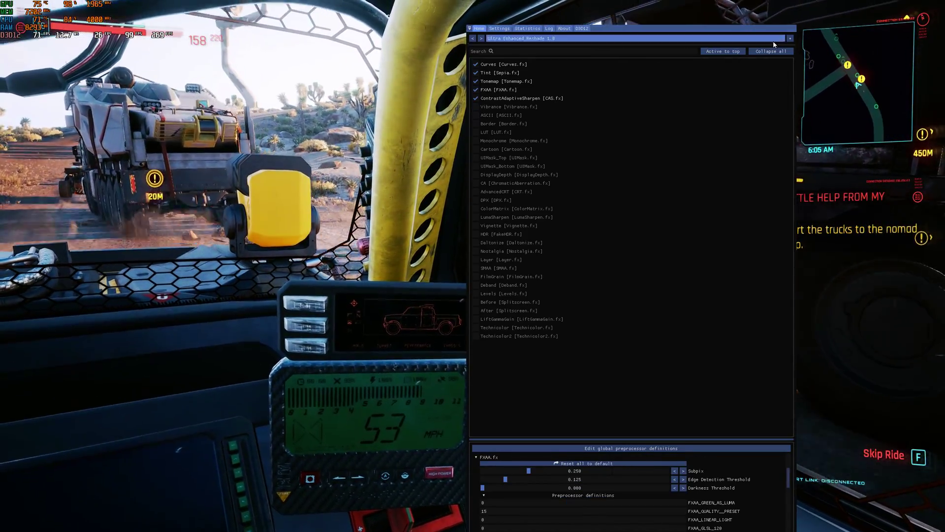
Hide the ReShade overlay with Home while riding with the convoy
key("Home")
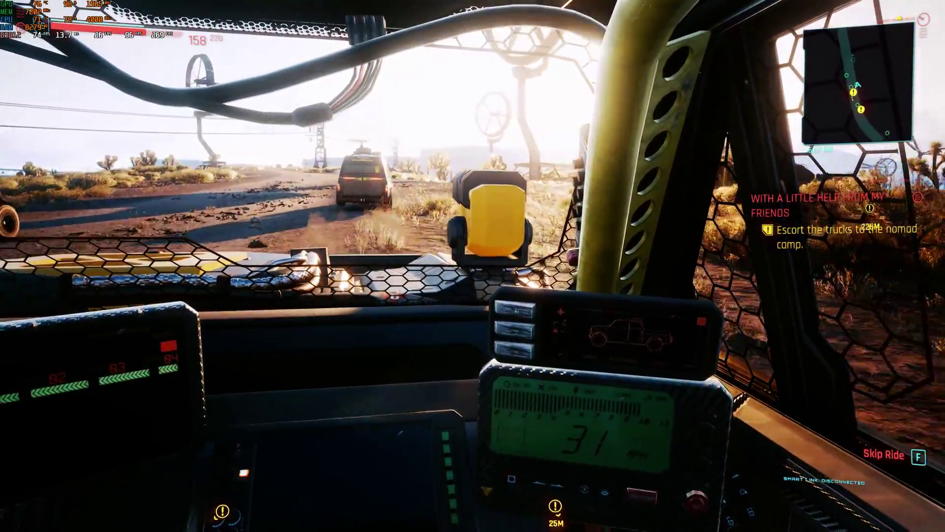
Reopen ReShade, switch the active effects off, then re-enable Tonemap and CAS
key("Home")
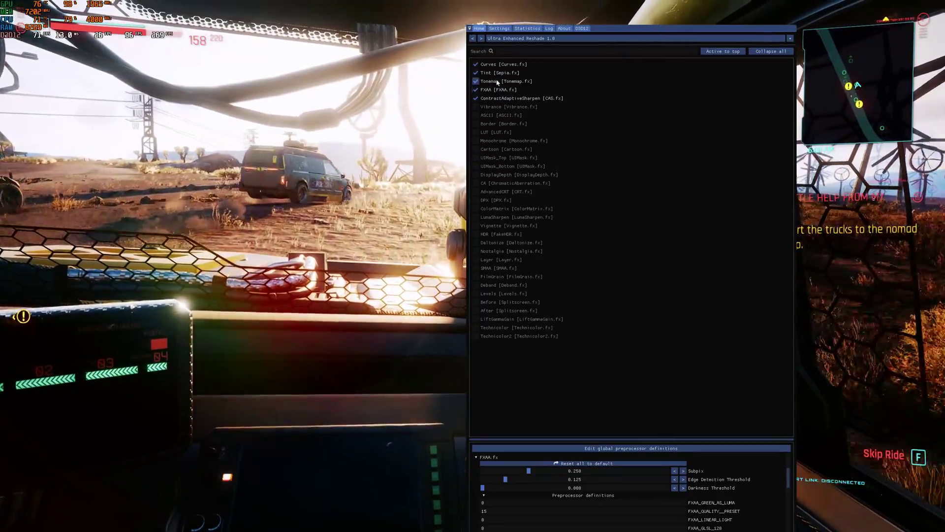
left_click(476, 65)
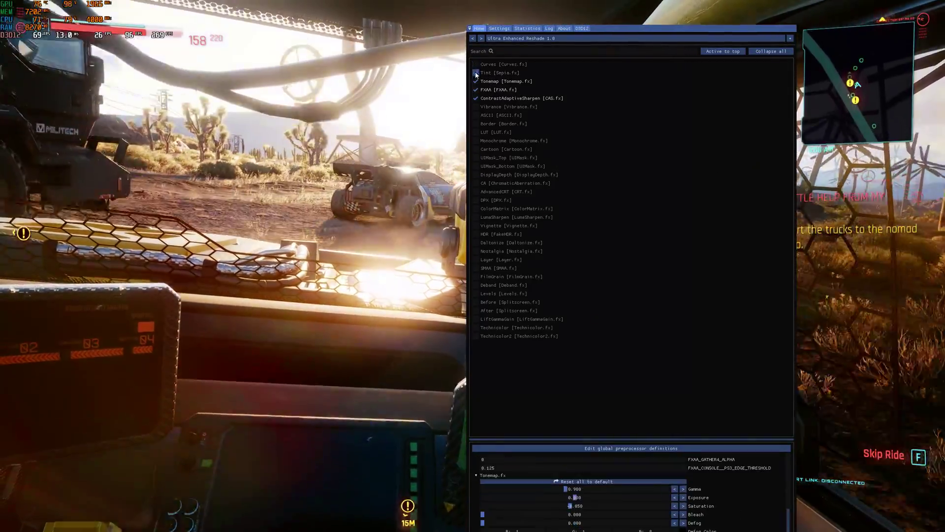
left_click(475, 82)
left_click(476, 99)
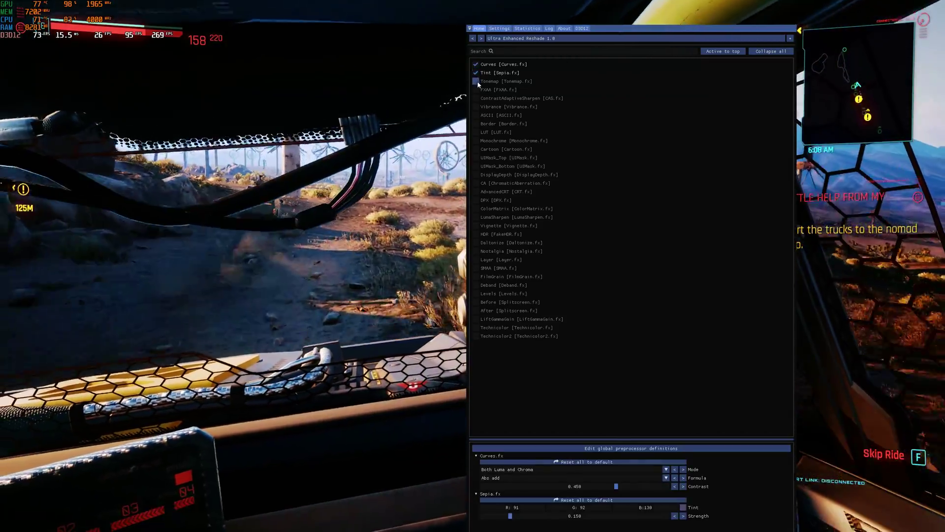
left_click(475, 81)
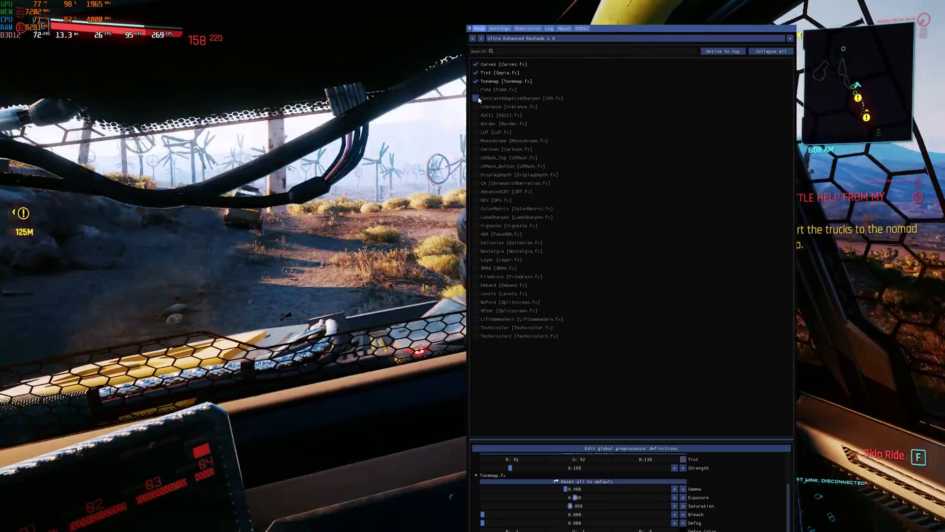
left_click(475, 98)
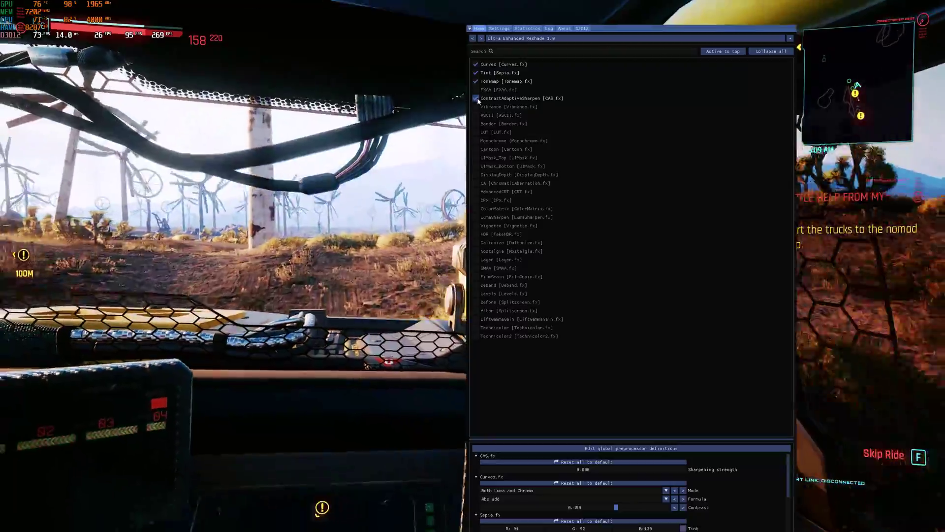
Hide the ReShade overlay and exit the vehicle with F at the nomad camp
key("Home")
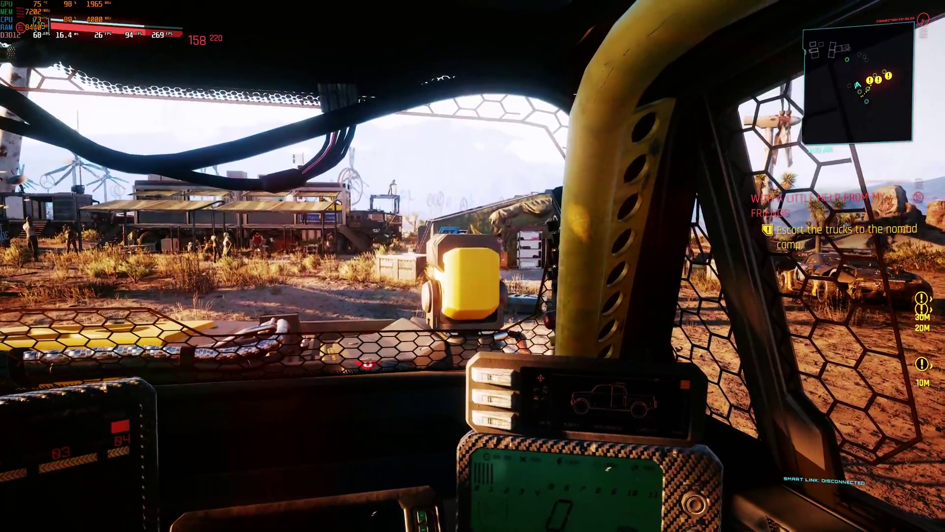
key("f")
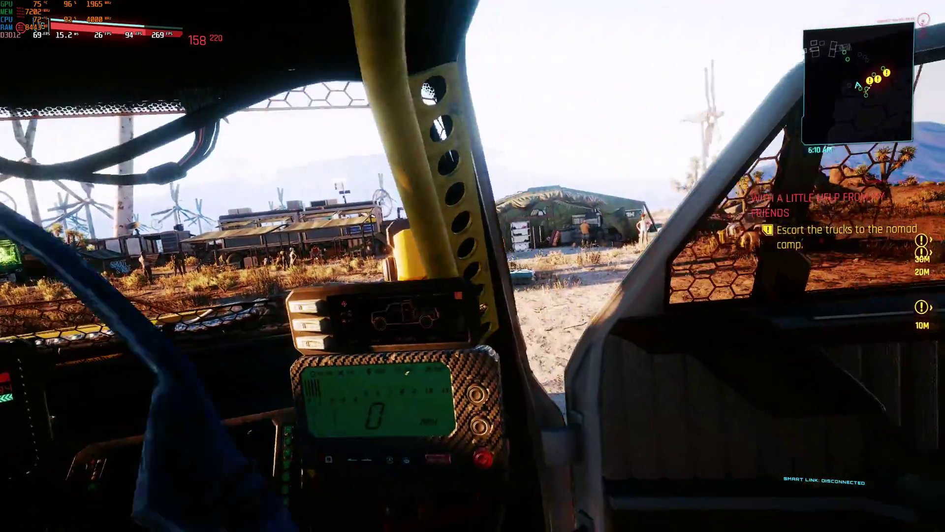